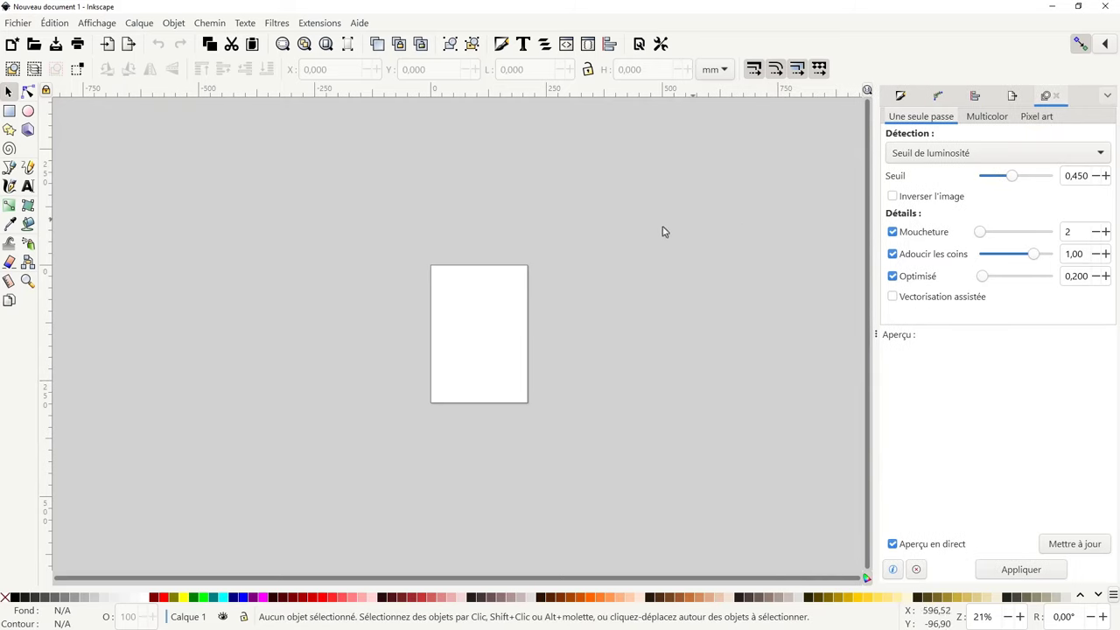
Step: Zoom the blank page from 21% to 60% and centre it horizontally on the canvas
ctrl+scroll(572, 311, up, 1)
ctrl+scroll(573, 311, up, 2)
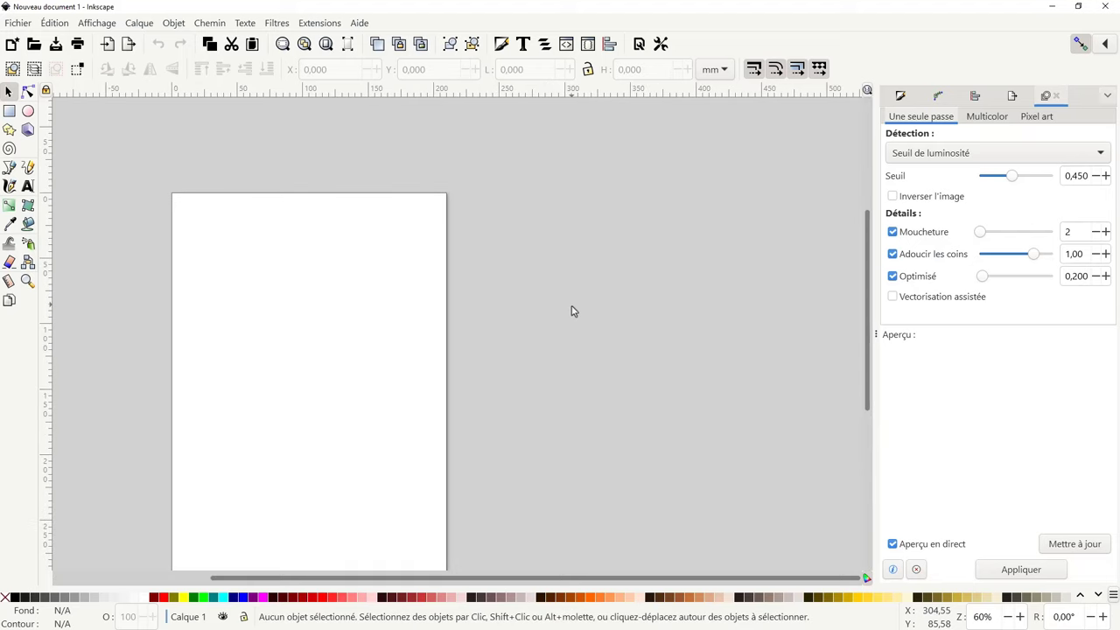
scroll(570, 310, down, 1)
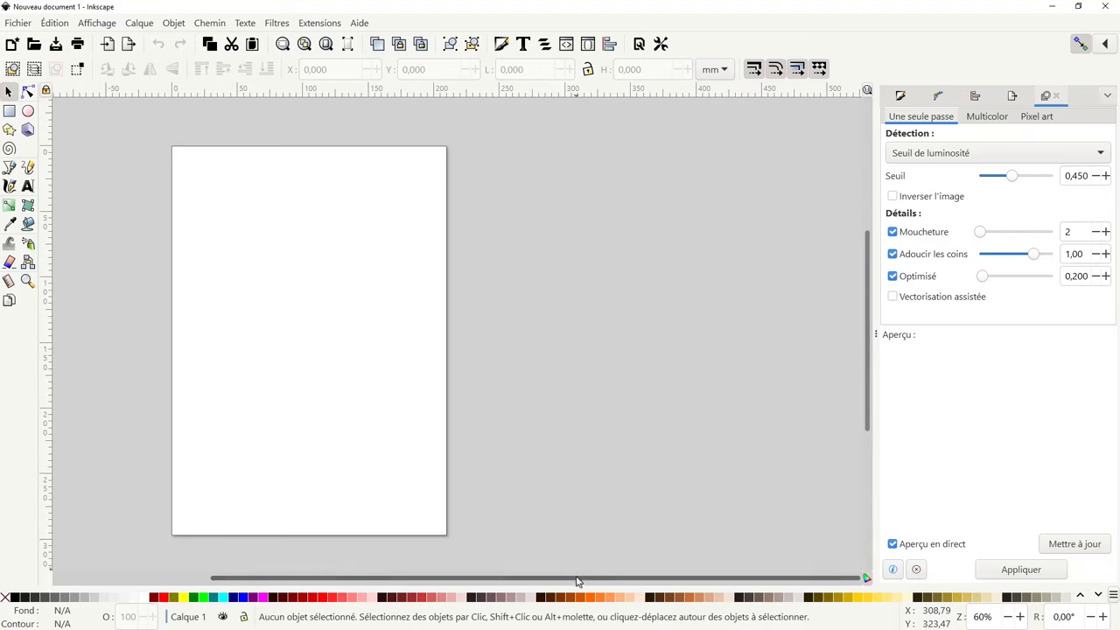
drag(581, 579, 426, 581)
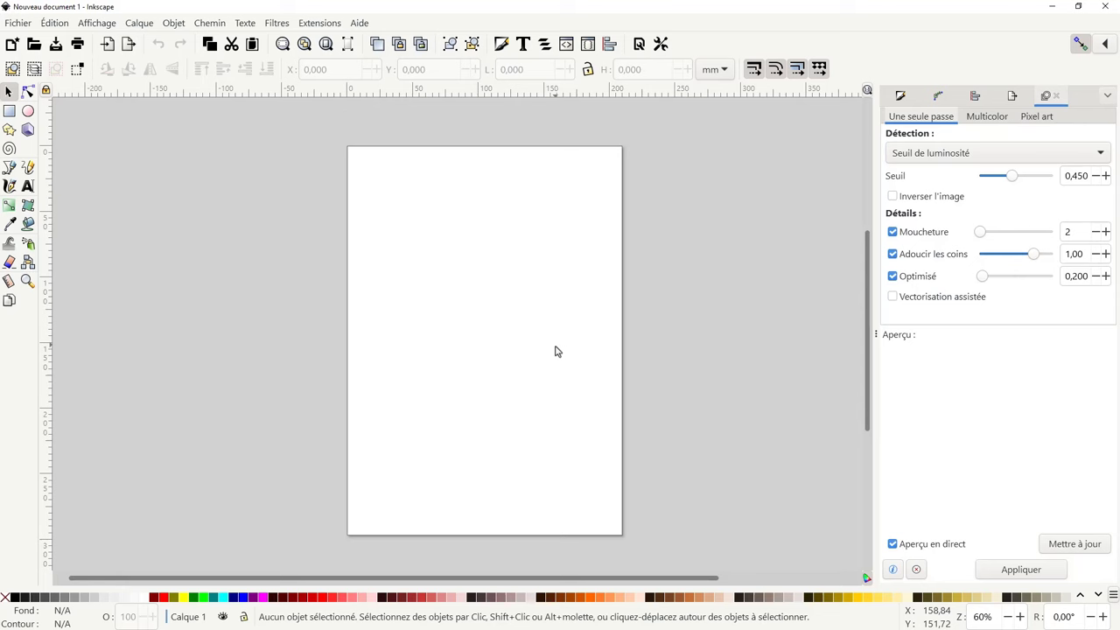
Step: Check Help > About Inkscape shows version 1.2.2, then close the About window
click(359, 24)
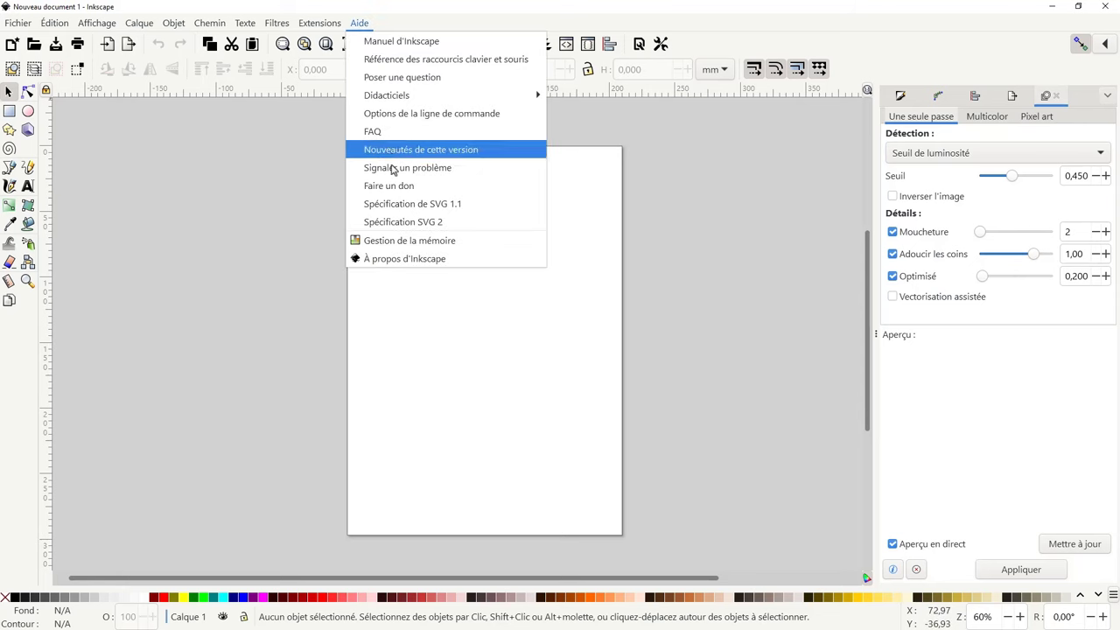
click(391, 259)
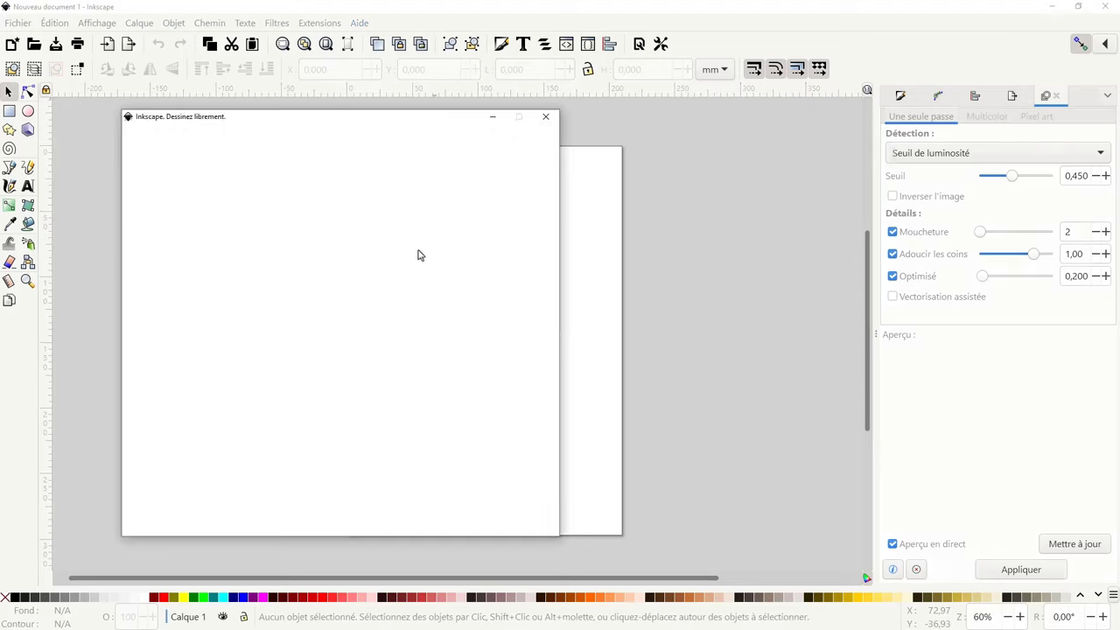
click(546, 118)
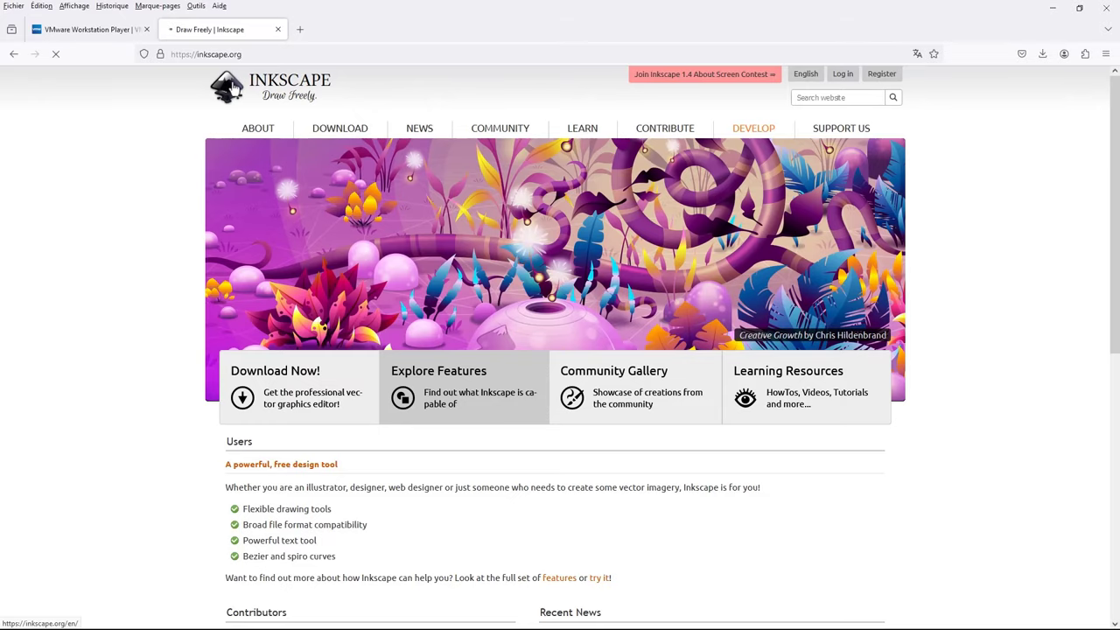
Step: Reload inkscape.org, open the About Screen Contest page and scroll down its gallery
click(234, 87)
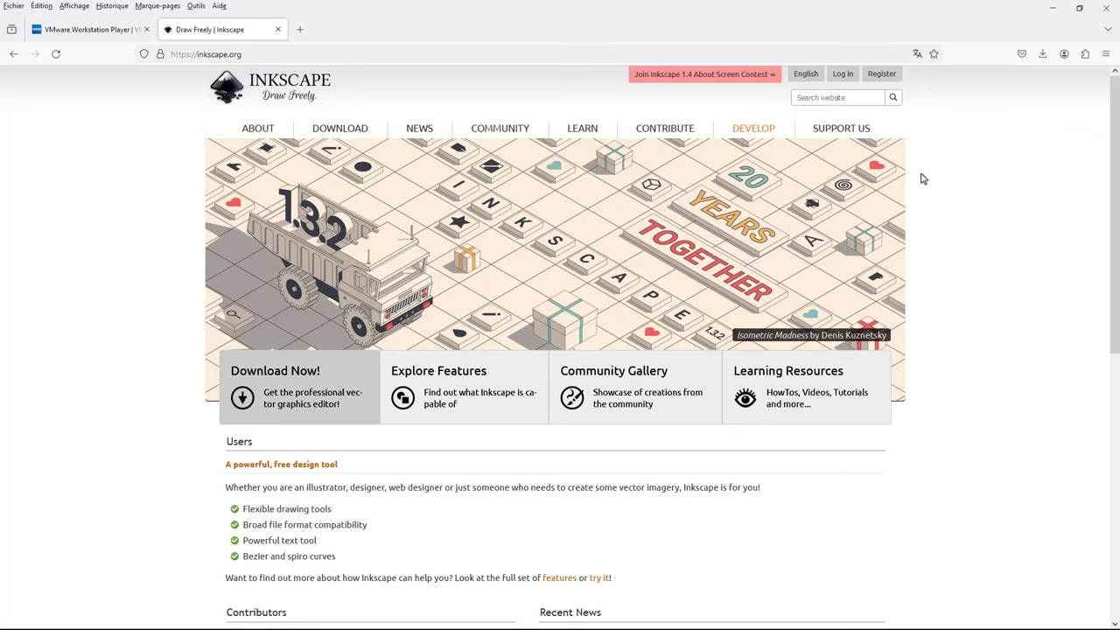
click(705, 74)
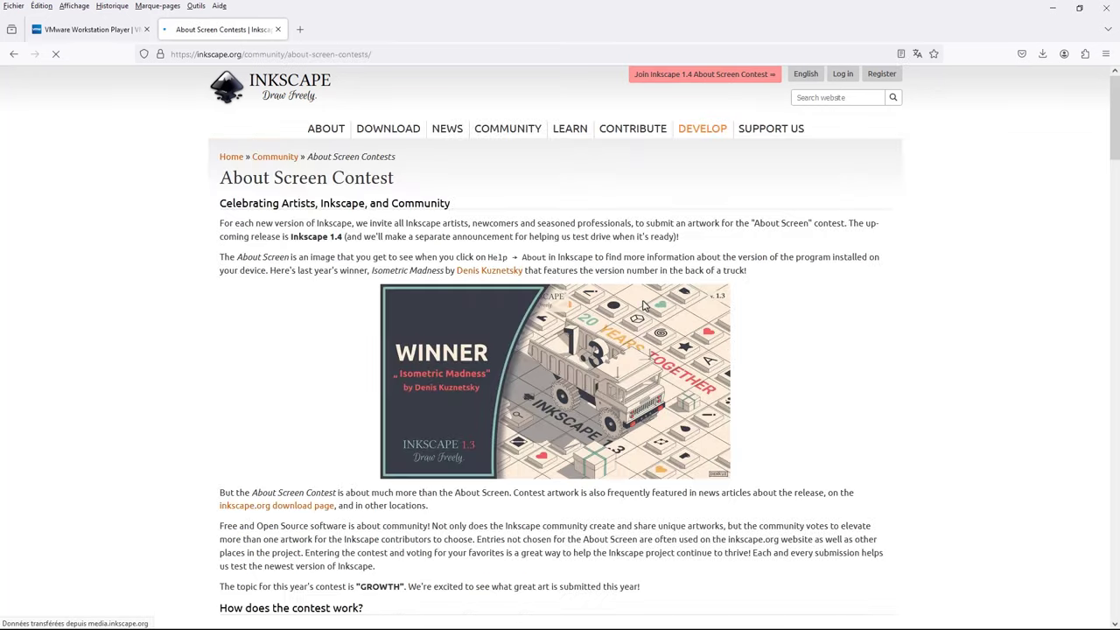
scroll(652, 298, down, 5)
scroll(647, 302, down, 5)
scroll(643, 306, down, 5)
scroll(643, 307, down, 5)
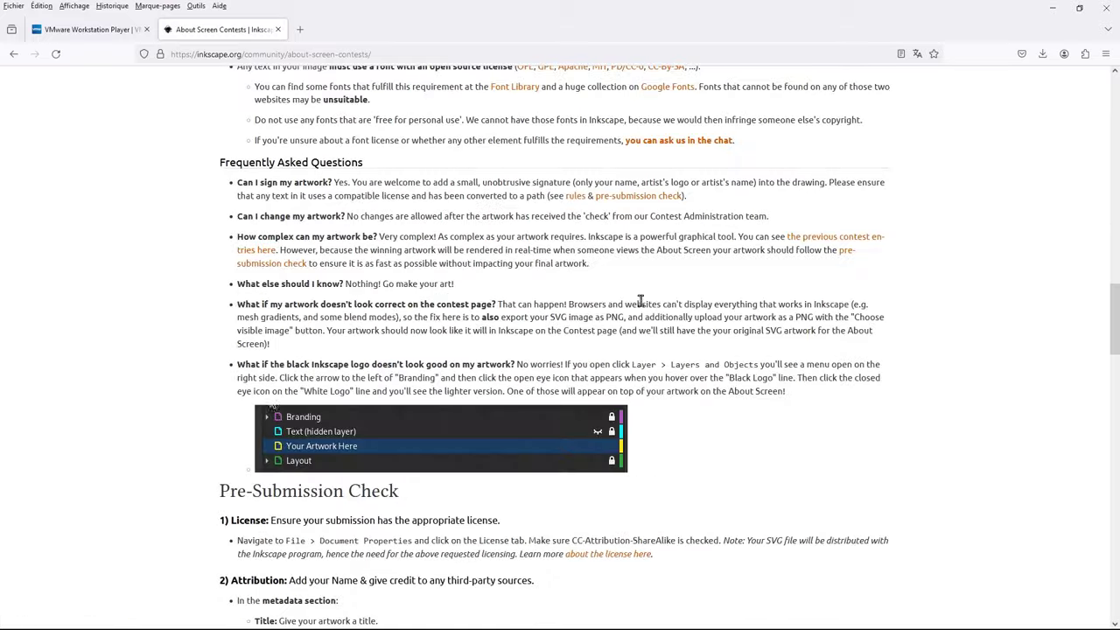
scroll(641, 302, down, 5)
scroll(638, 298, down, 5)
scroll(438, 245, down, 5)
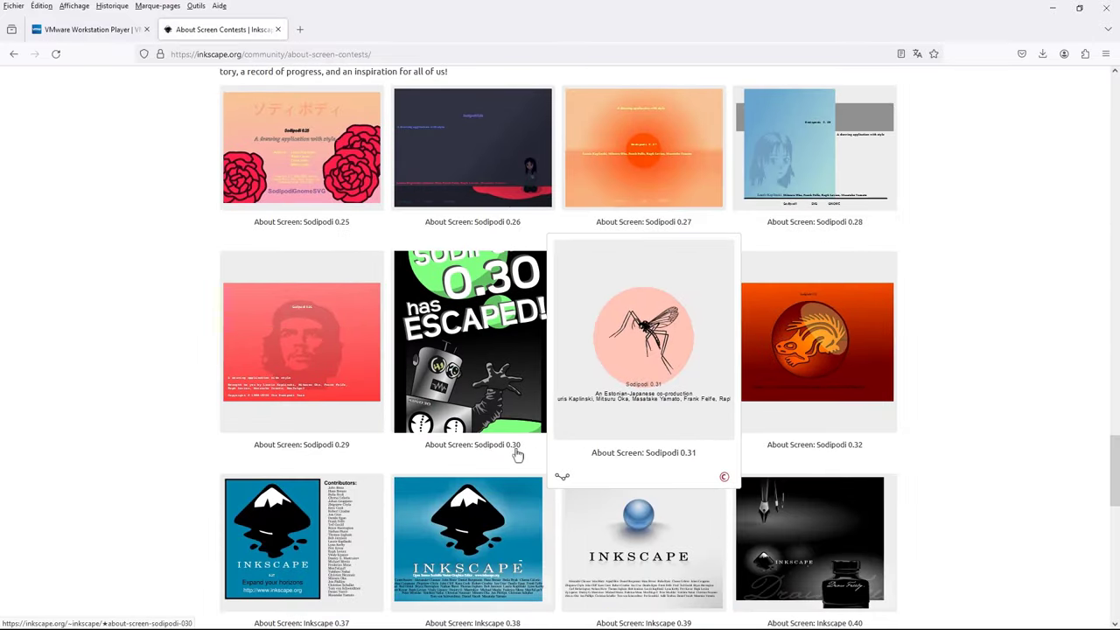
scroll(744, 420, down, 3)
scroll(709, 394, down, 3)
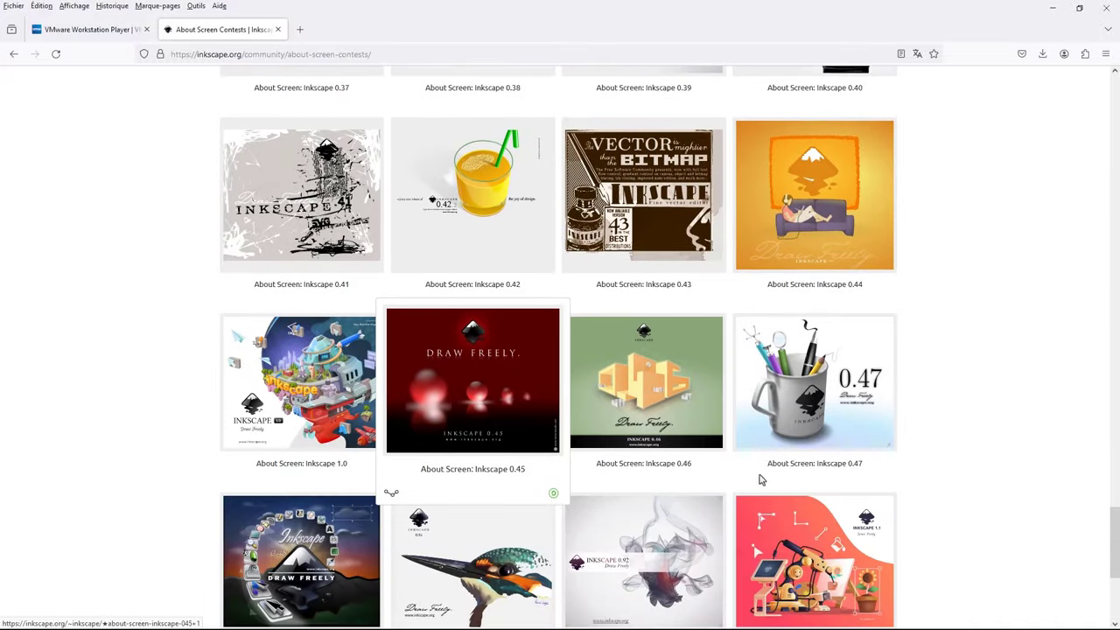
scroll(961, 375, down, 3)
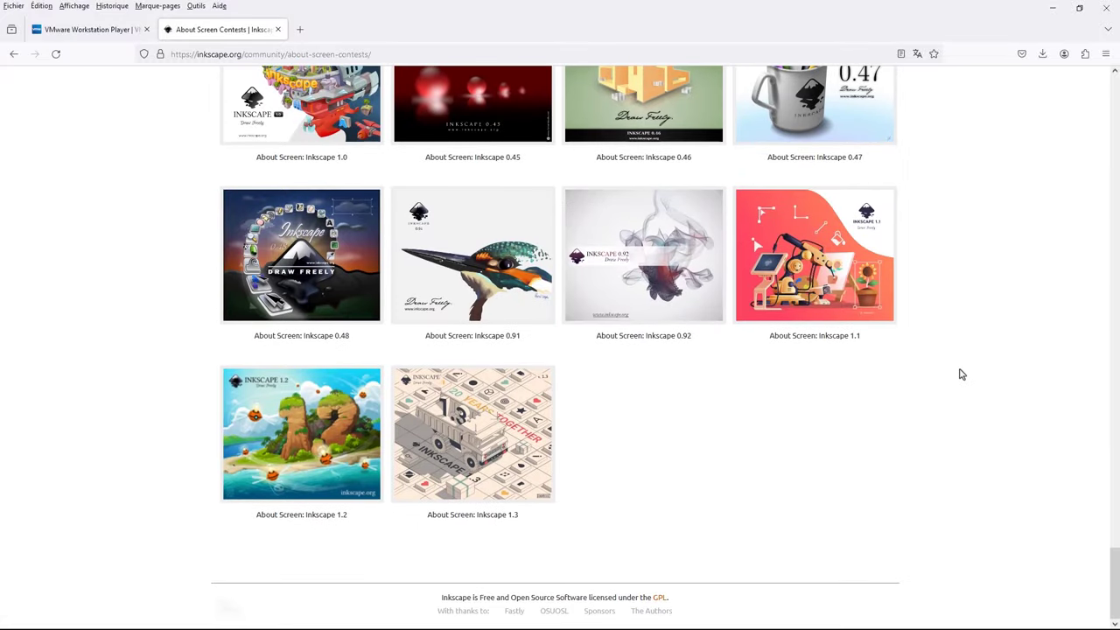
mouse_move(473, 434)
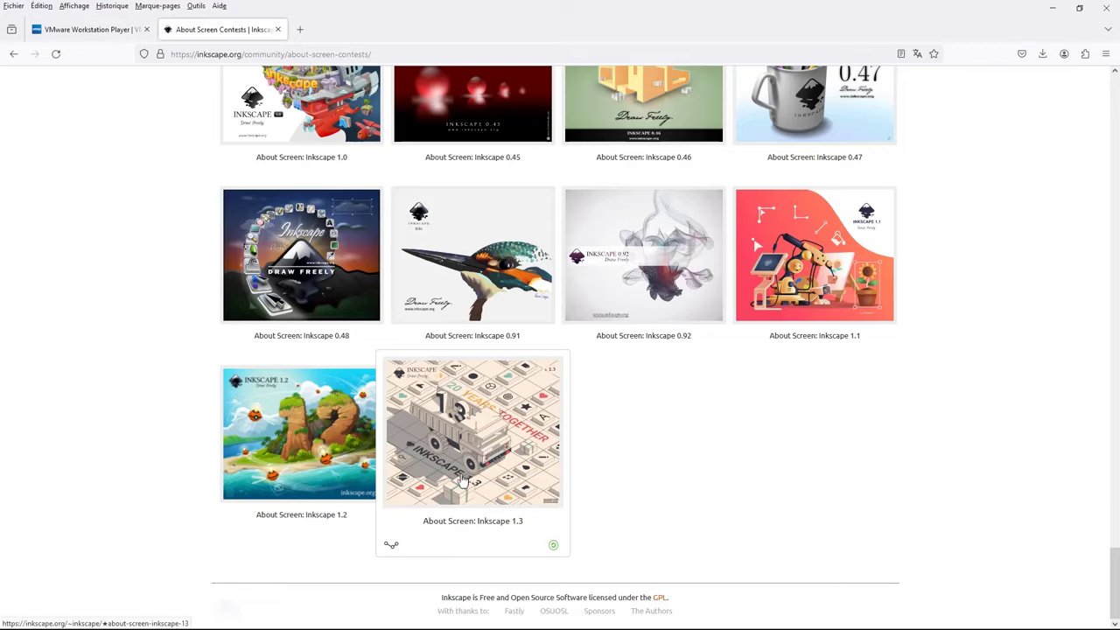
Step: Scroll the About Screen Contest page back up to the top
scroll(998, 271, up, 6)
scroll(997, 275, up, 5)
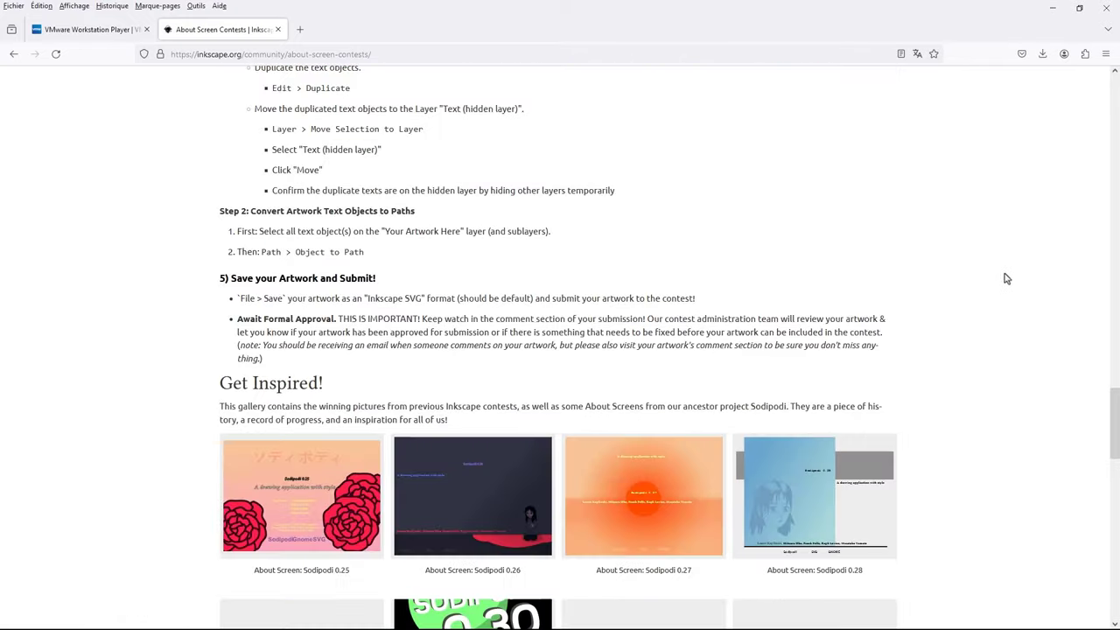
scroll(994, 276, up, 5)
scroll(987, 279, up, 5)
scroll(980, 280, up, 5)
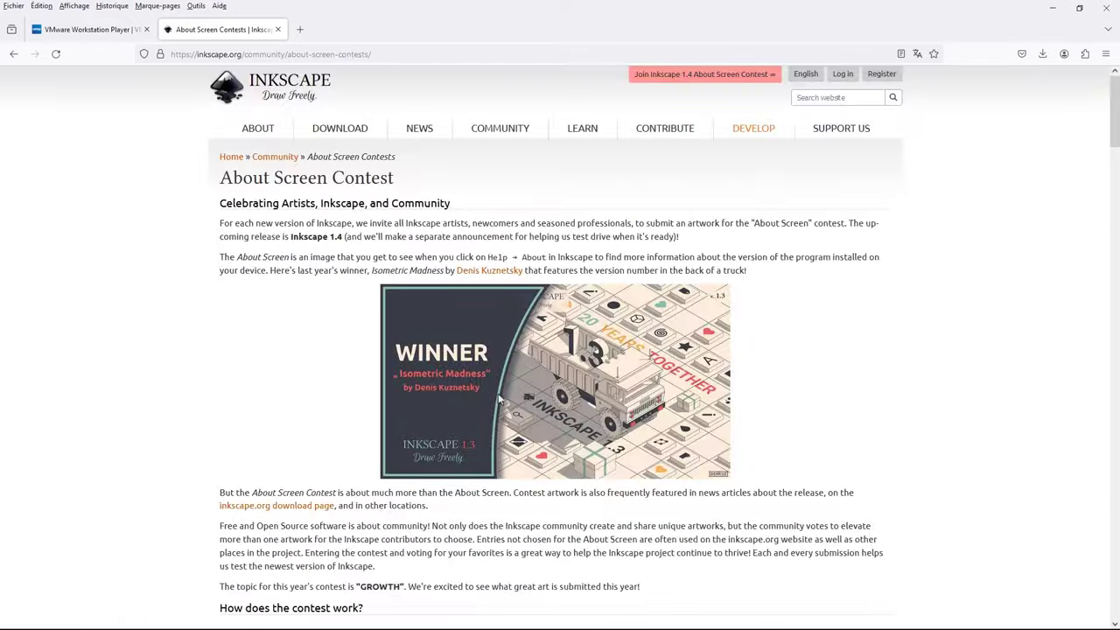
mouse_move(340, 128)
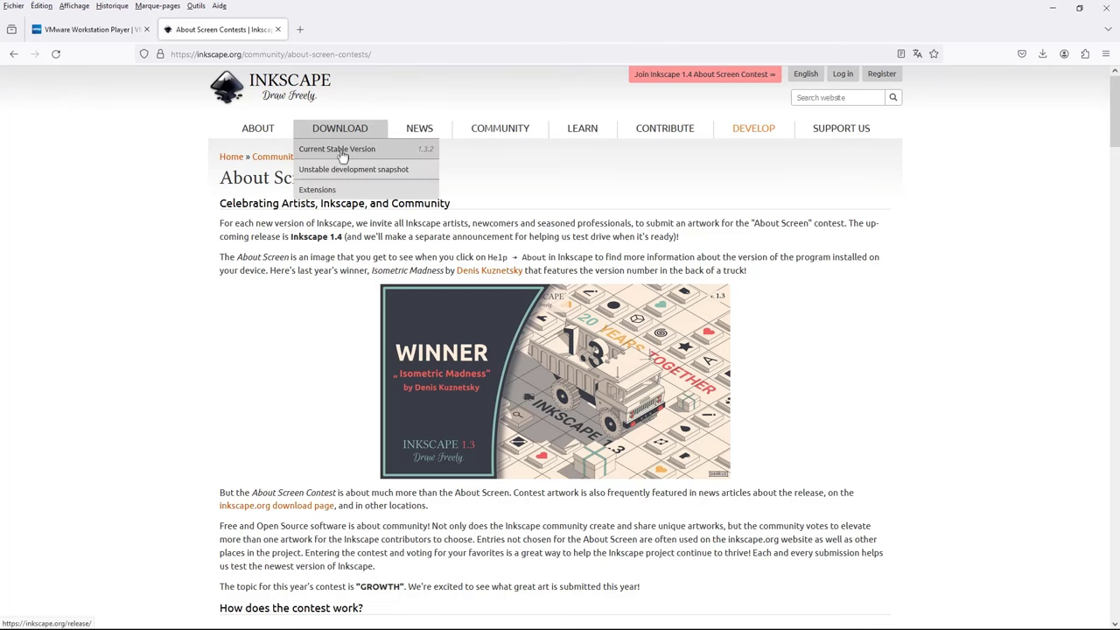
Step: Download the Inkscape 1.3.2 Windows Installer Package (msi) from the Current Stable Version page
click(362, 154)
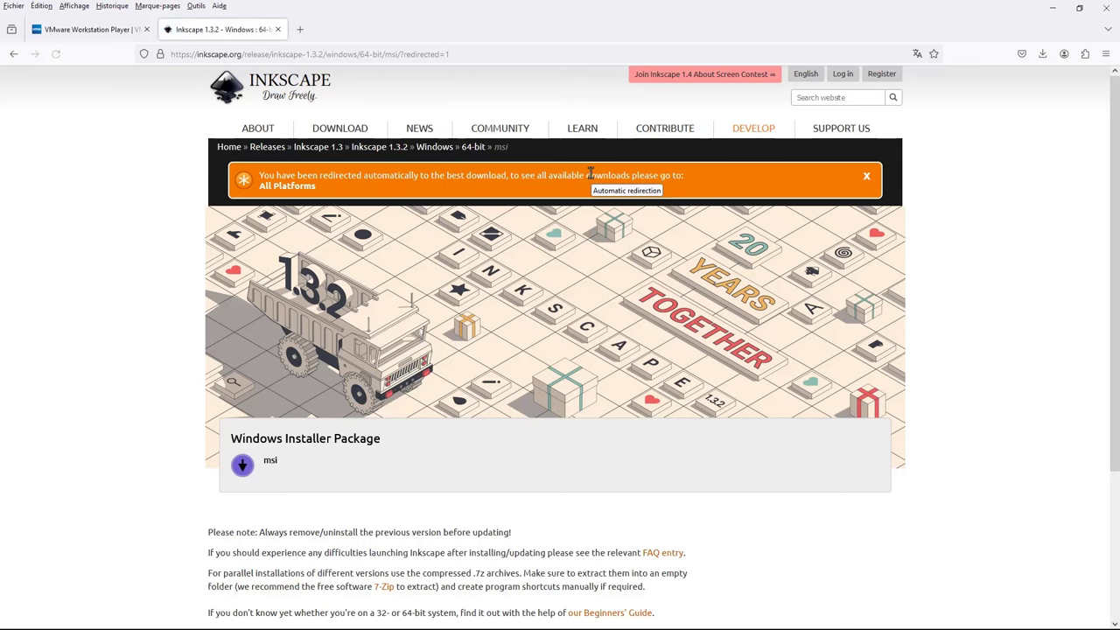
scroll(499, 289, down, 3)
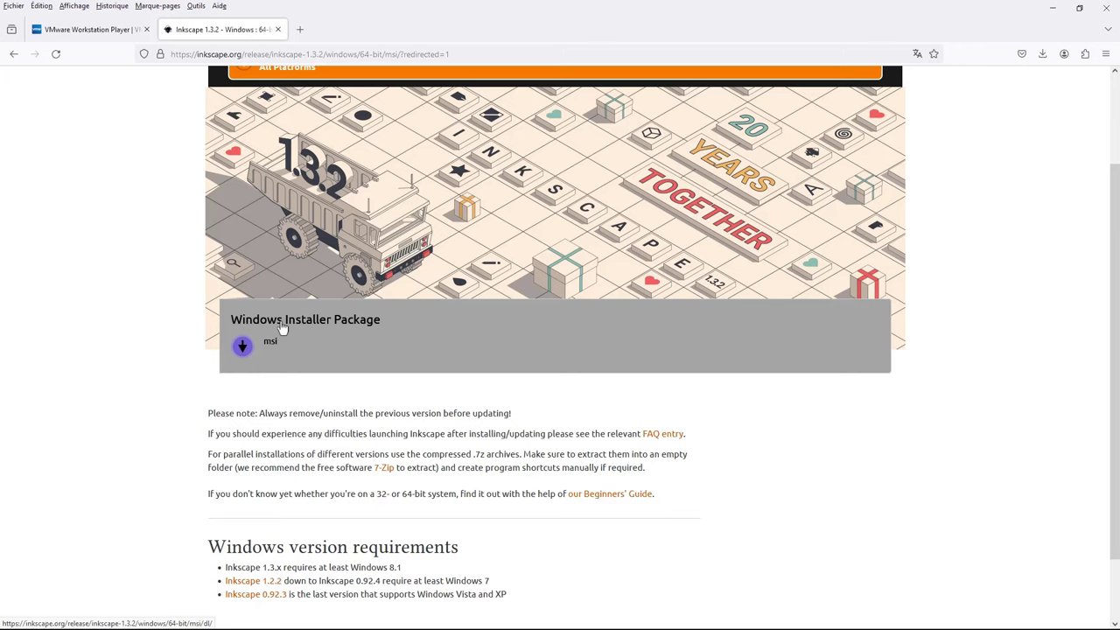
click(299, 328)
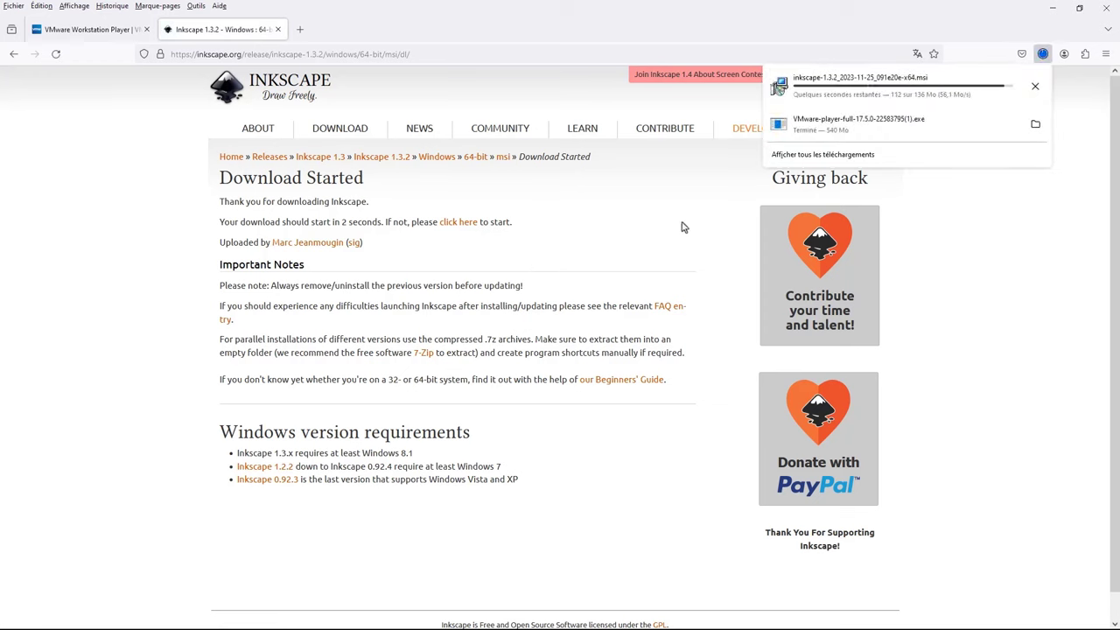
Step: Run the 1.3.2 msi, pass the Welcome page and accept default Custom Setup features
click(857, 84)
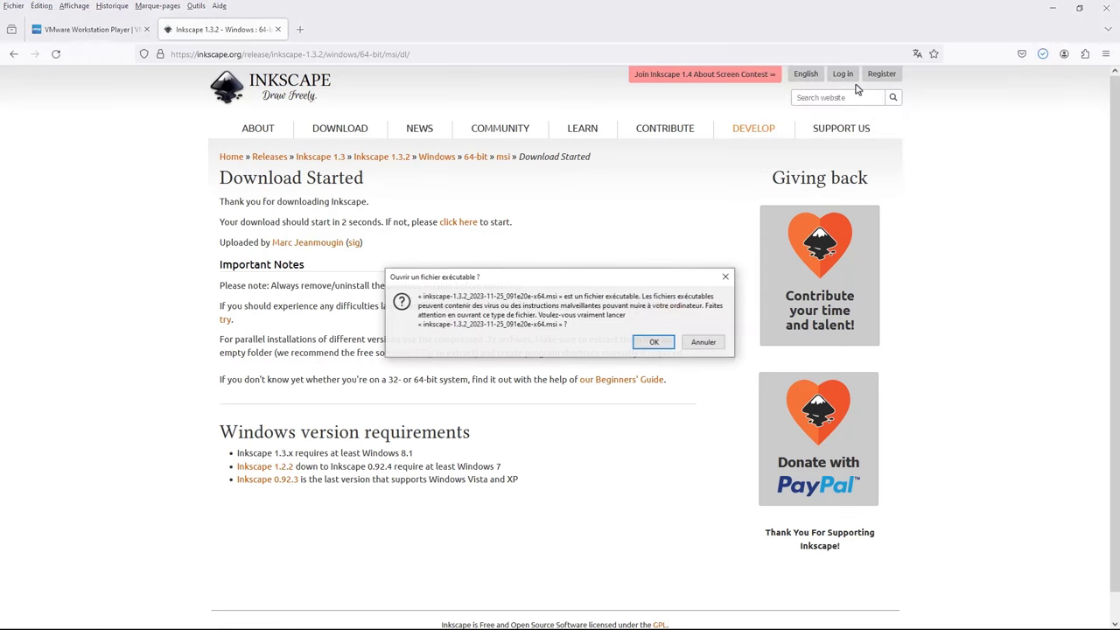
click(652, 343)
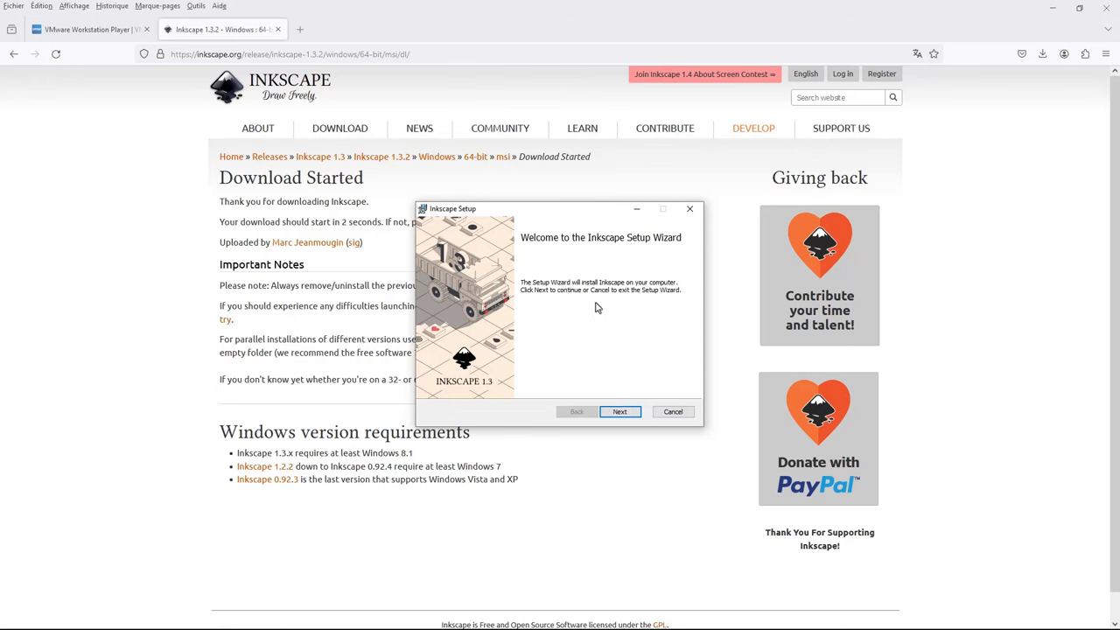
click(621, 412)
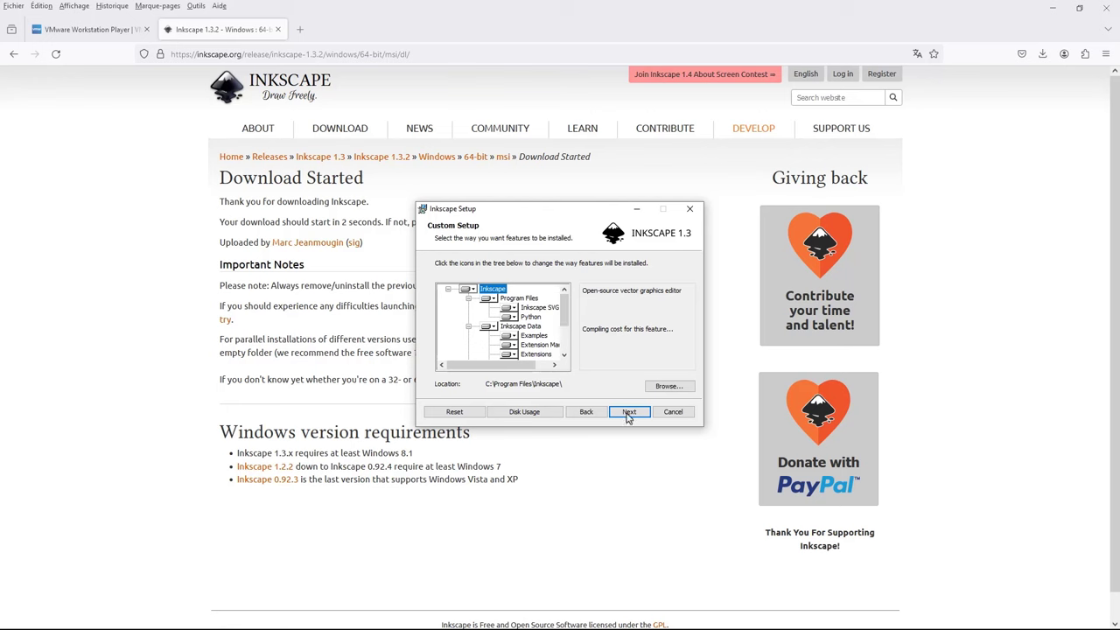
click(630, 416)
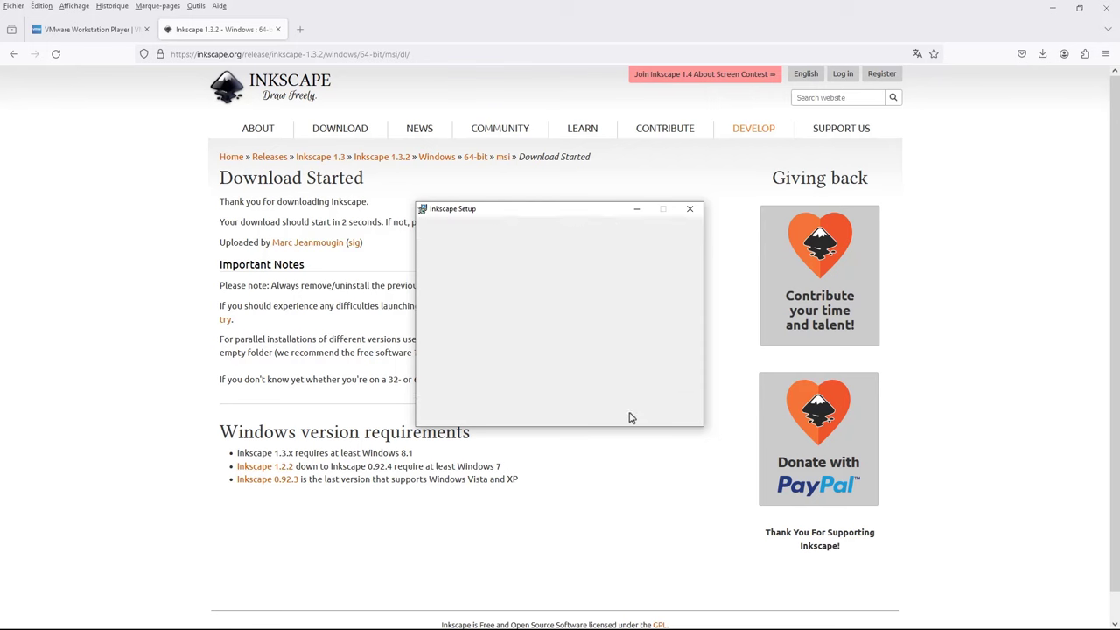
Step: Install Inkscape 1.3, letting setup close running Inkscape, then finish the wizard
click(617, 417)
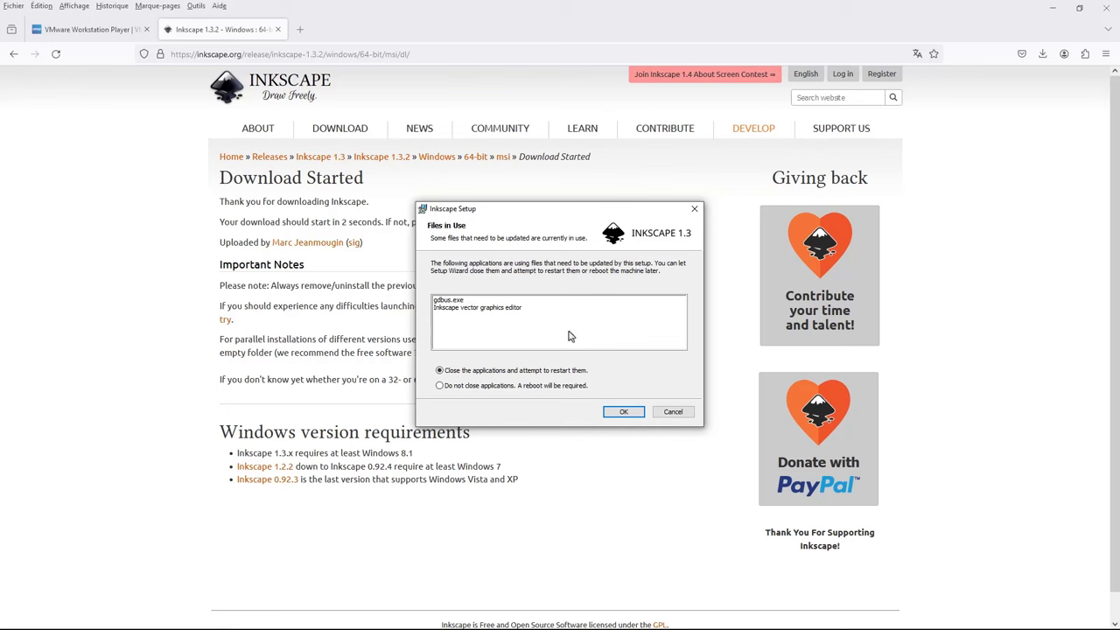
click(625, 415)
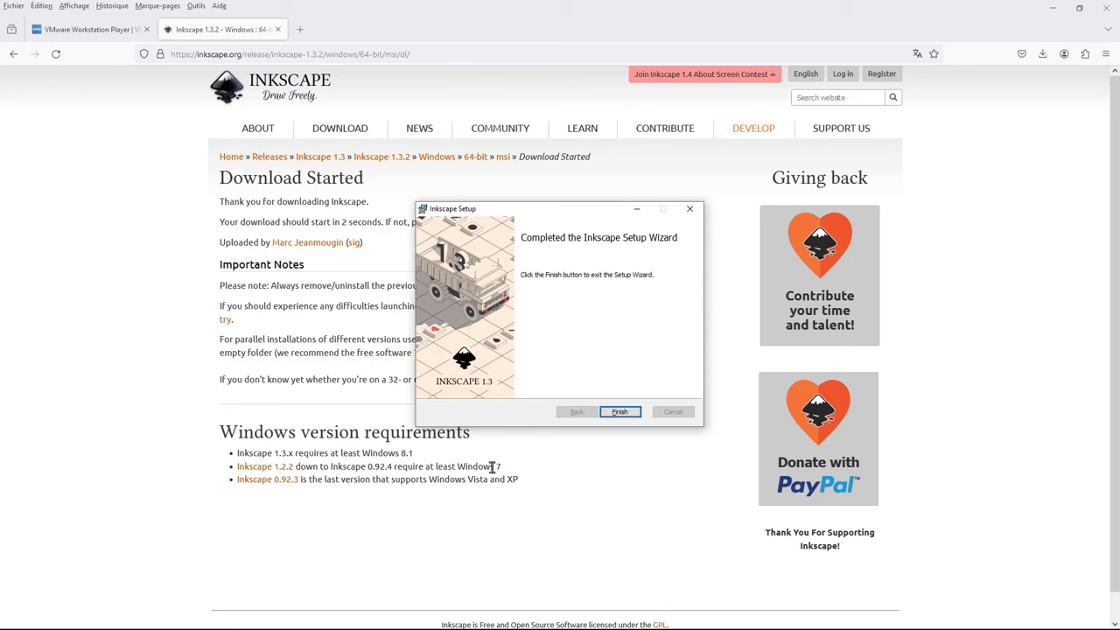
click(627, 414)
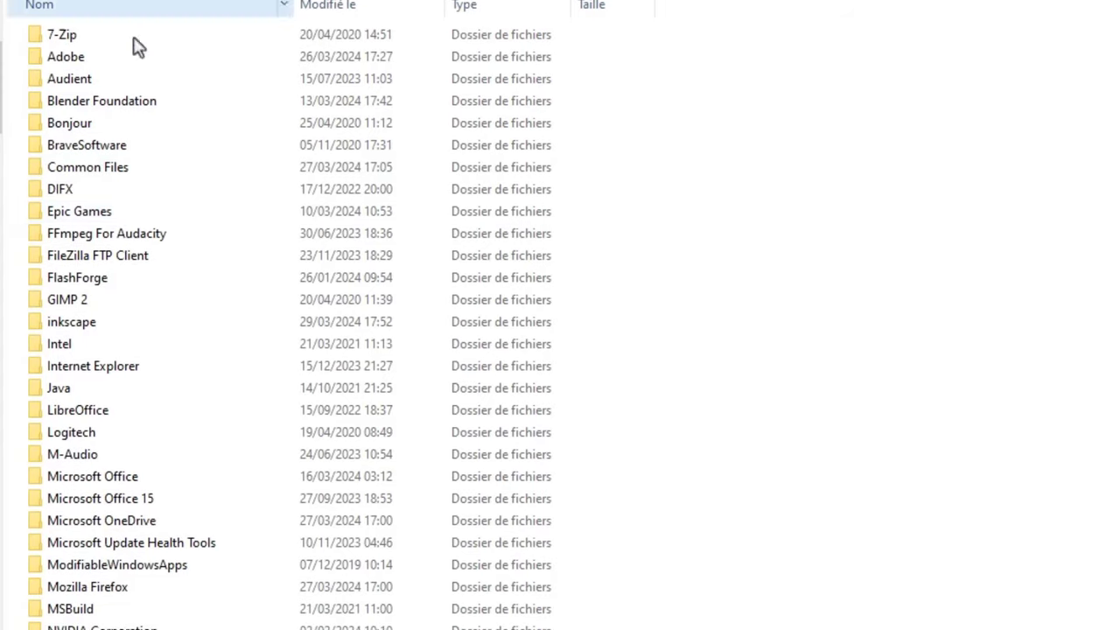
Step: Launch inkscape.exe from the inkscape\bin folder, getting a missing libicuin72.dll error
double_click(82, 324)
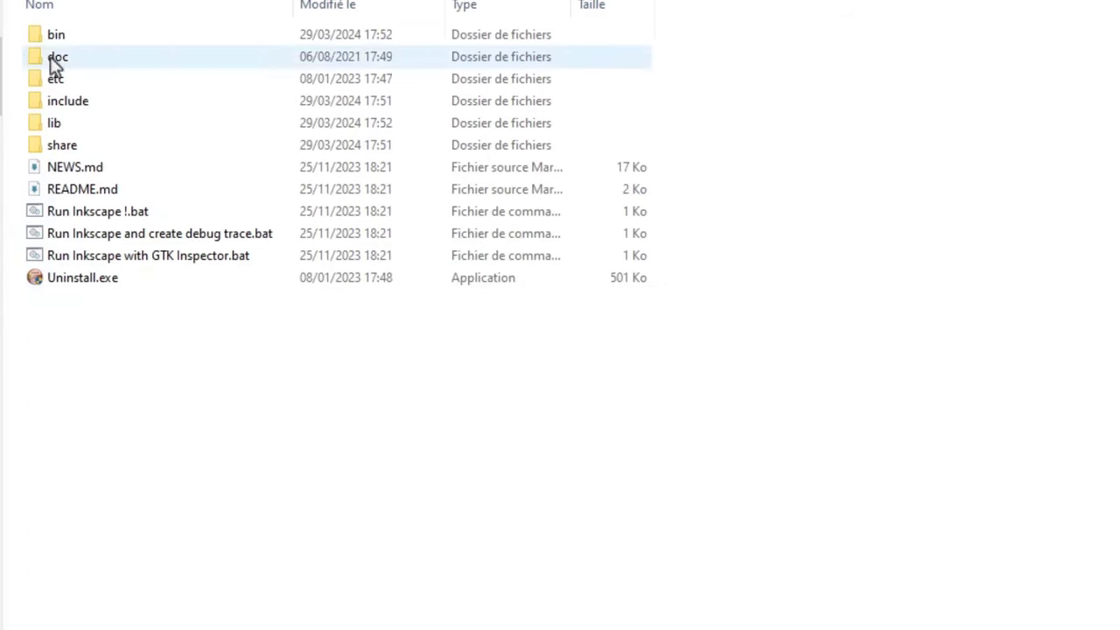
click(59, 36)
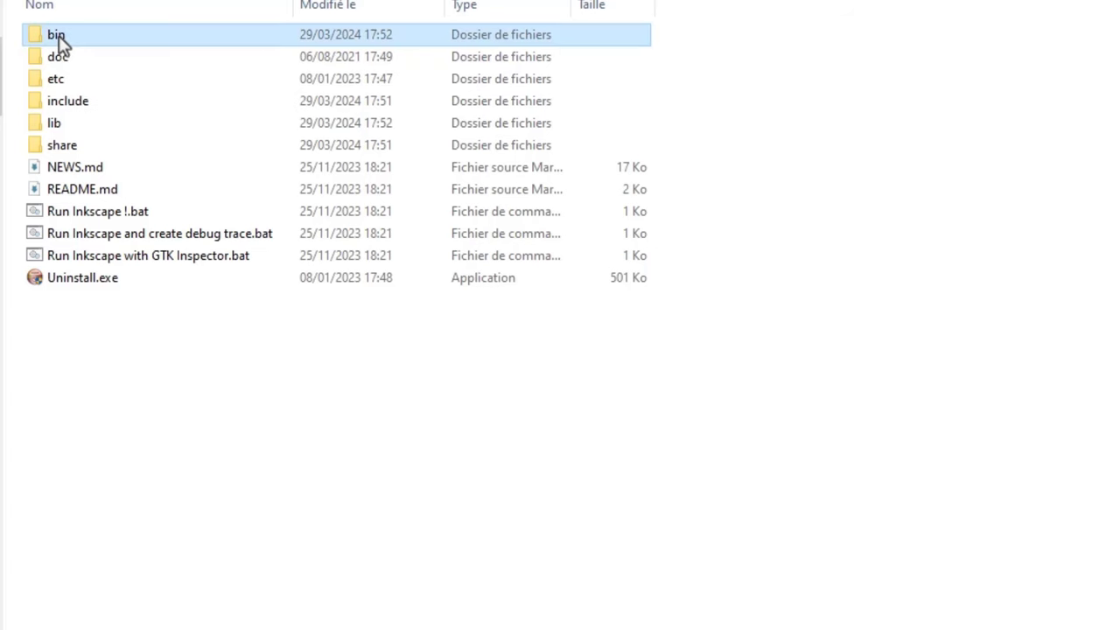
double_click(58, 37)
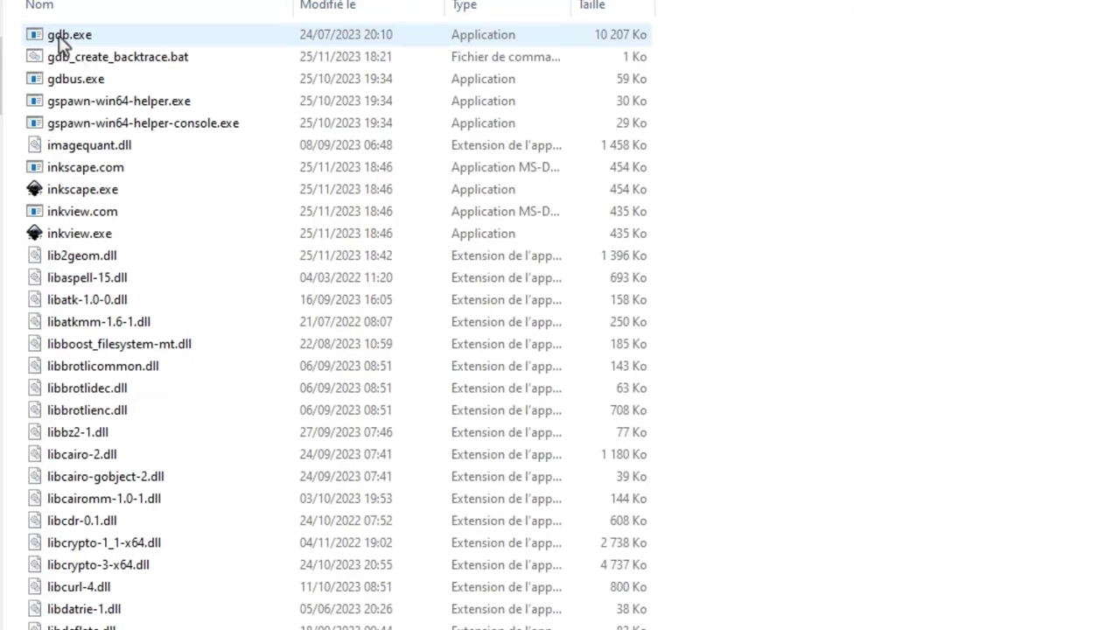
click(72, 194)
double_click(71, 194)
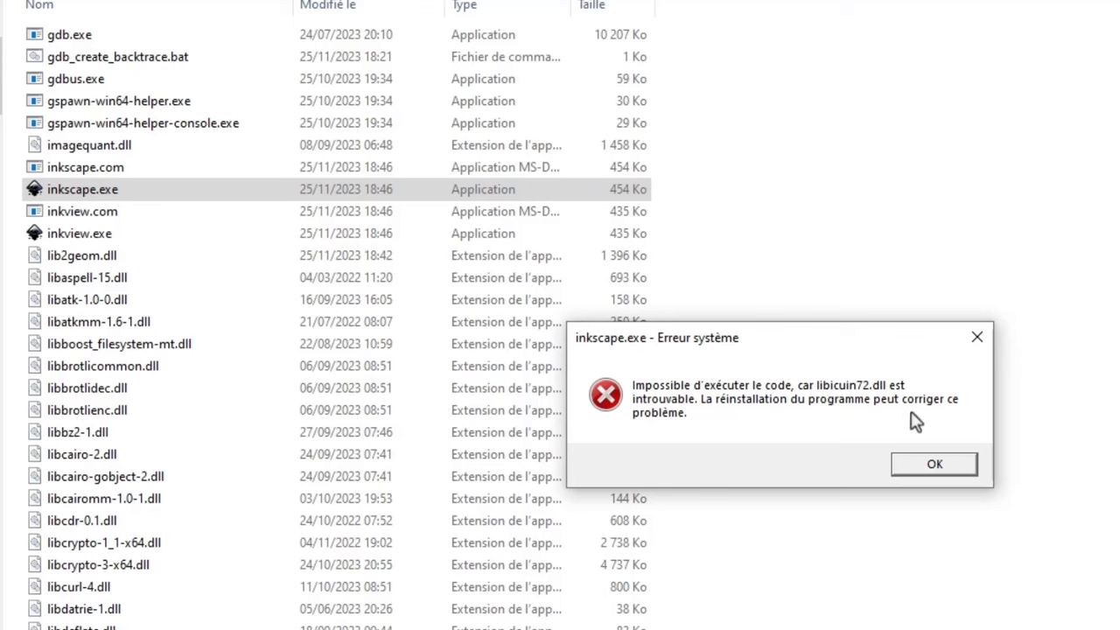
Step: Dismiss the DLL errors, relaunch inkscape.exe, and dismiss the libicuuc72/libicuin72 errors again
click(937, 466)
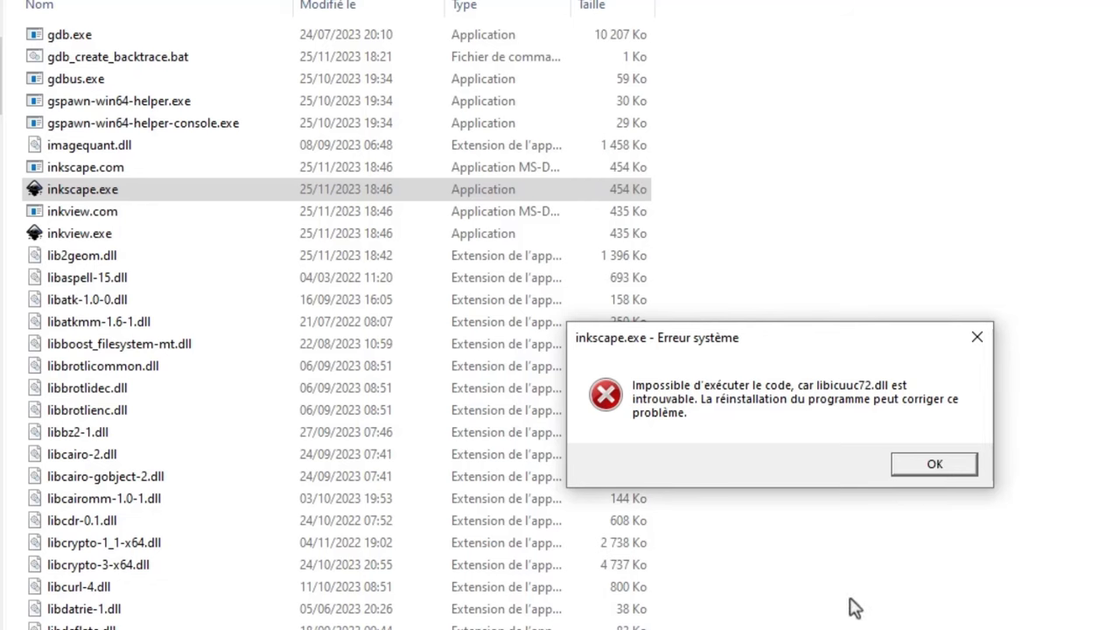
key(Return)
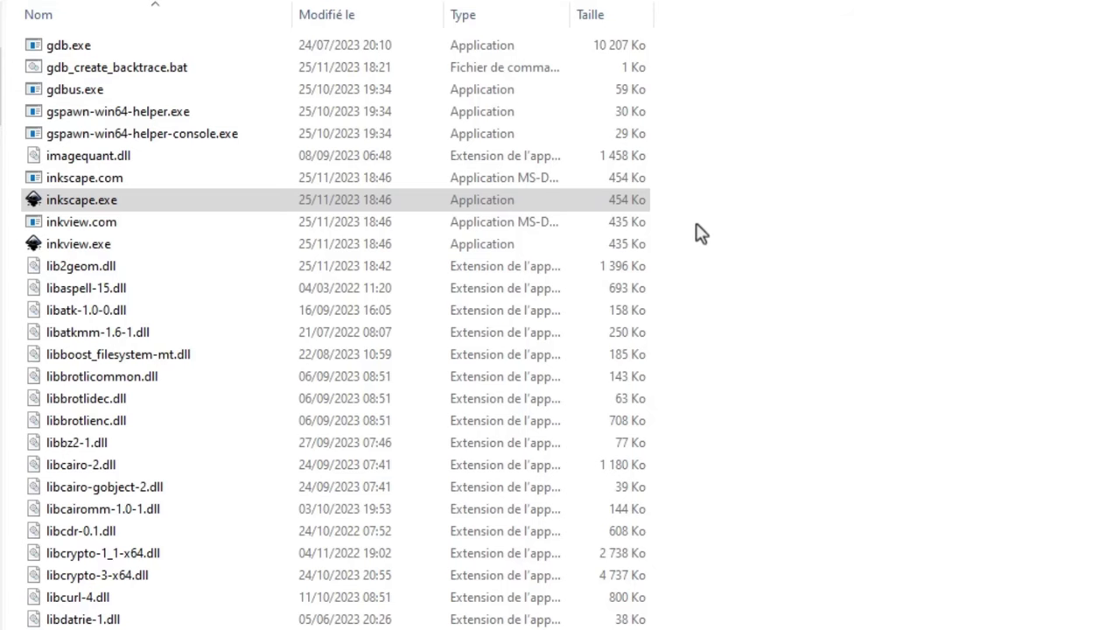
click(112, 207)
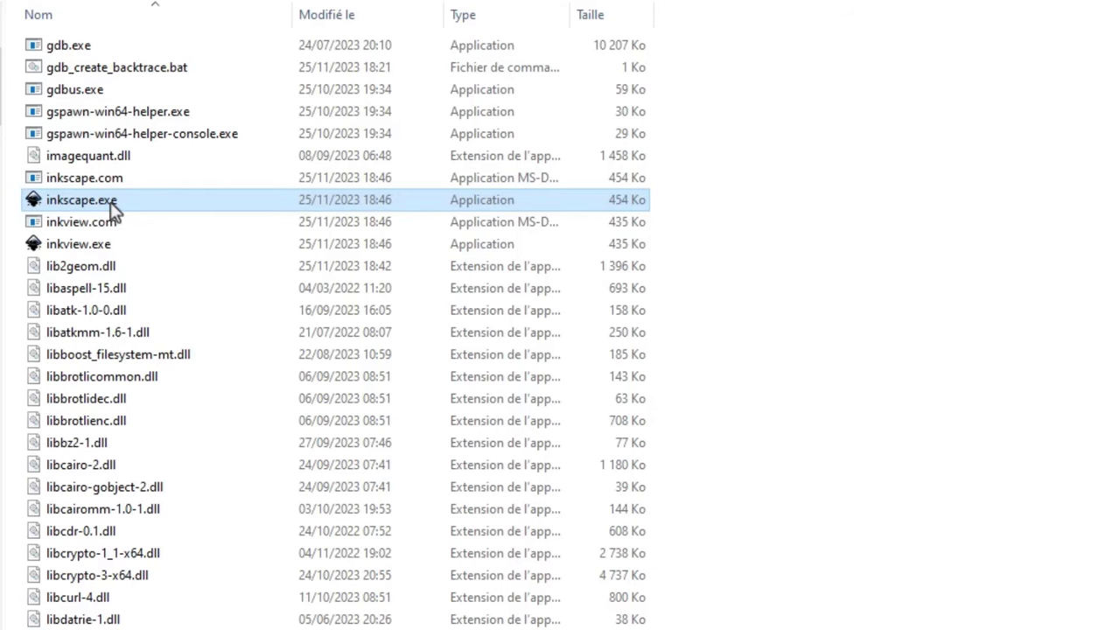
double_click(111, 202)
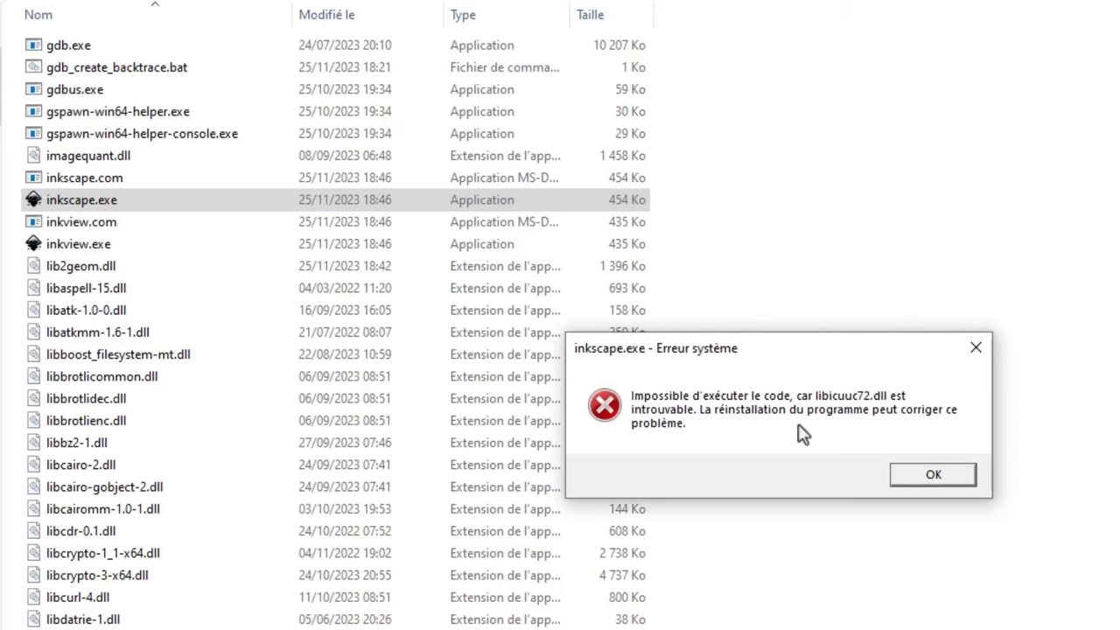
click(931, 483)
click(930, 483)
click(930, 482)
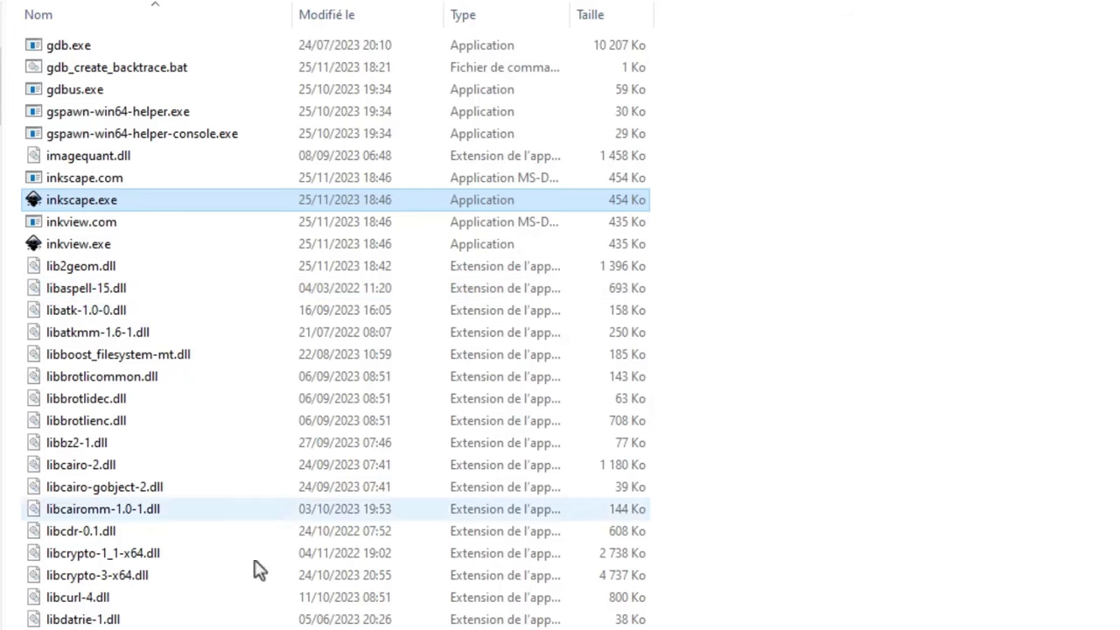
Step: Open the installed apps list in Settings and scroll down to the Inkscape entries
click(221, 260)
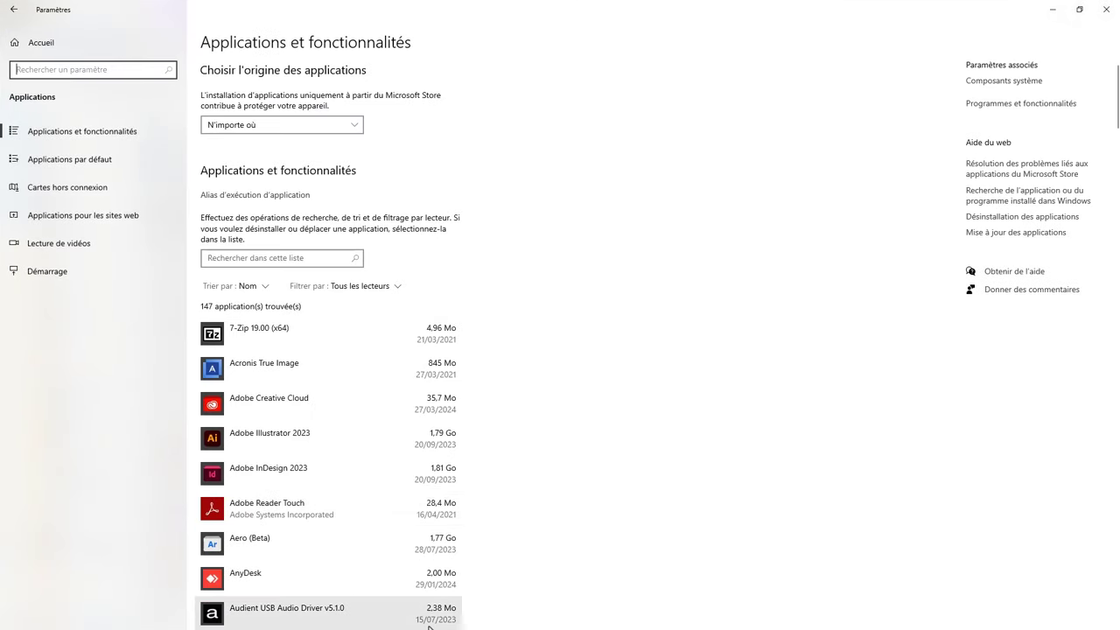
key(super)
click(512, 367)
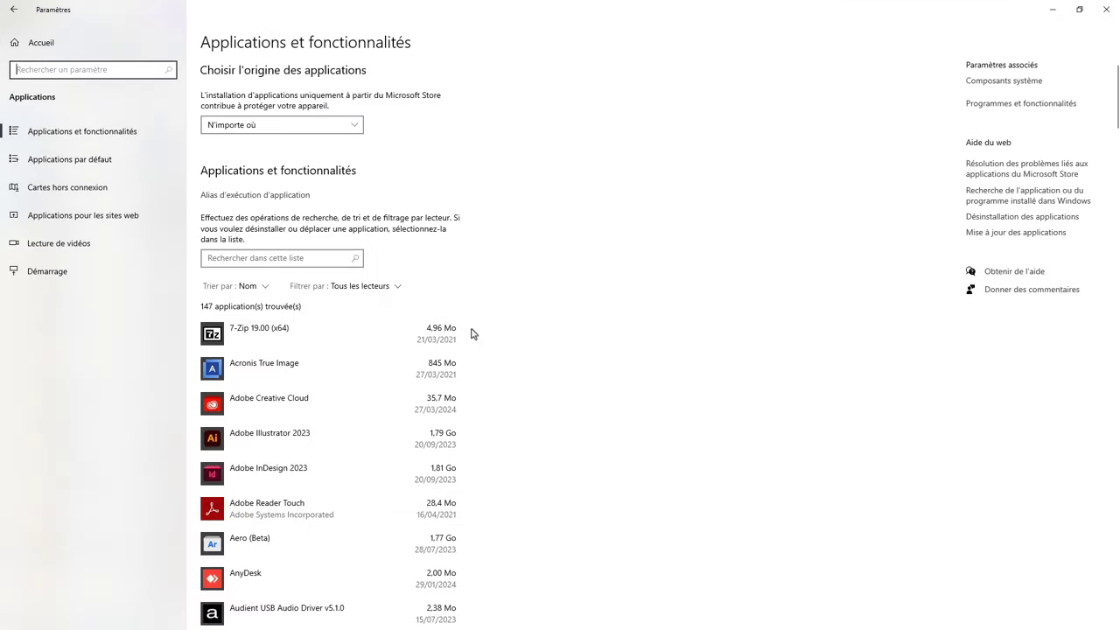
scroll(482, 346, down, 1)
scroll(482, 345, down, 5)
scroll(465, 344, down, 5)
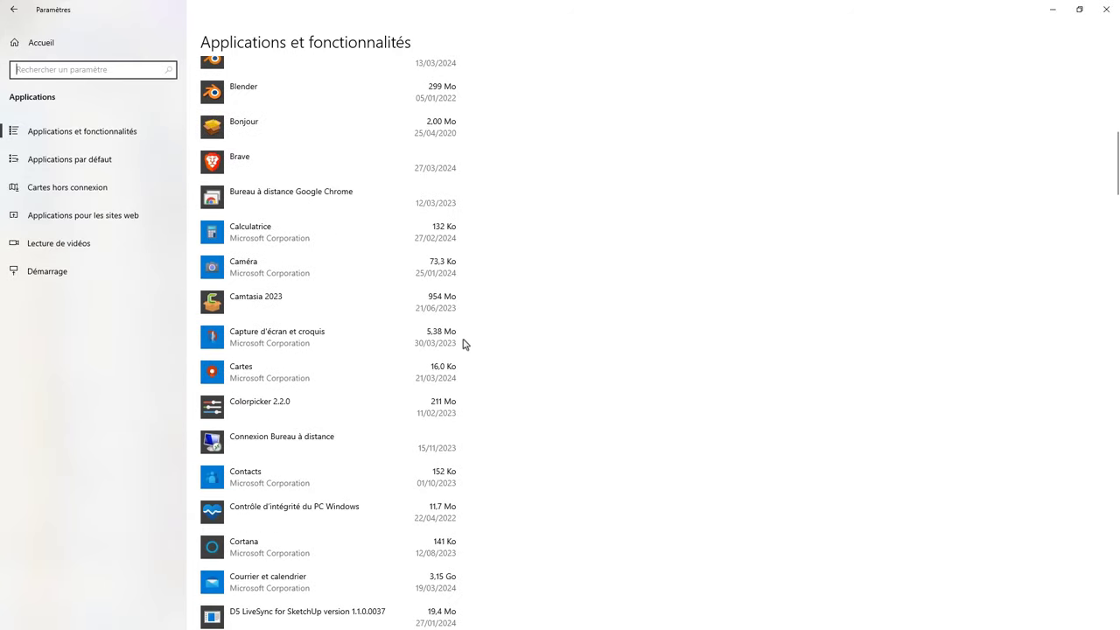
scroll(465, 344, down, 5)
scroll(465, 344, down, 3)
scroll(464, 344, down, 1)
scroll(465, 344, up, 3)
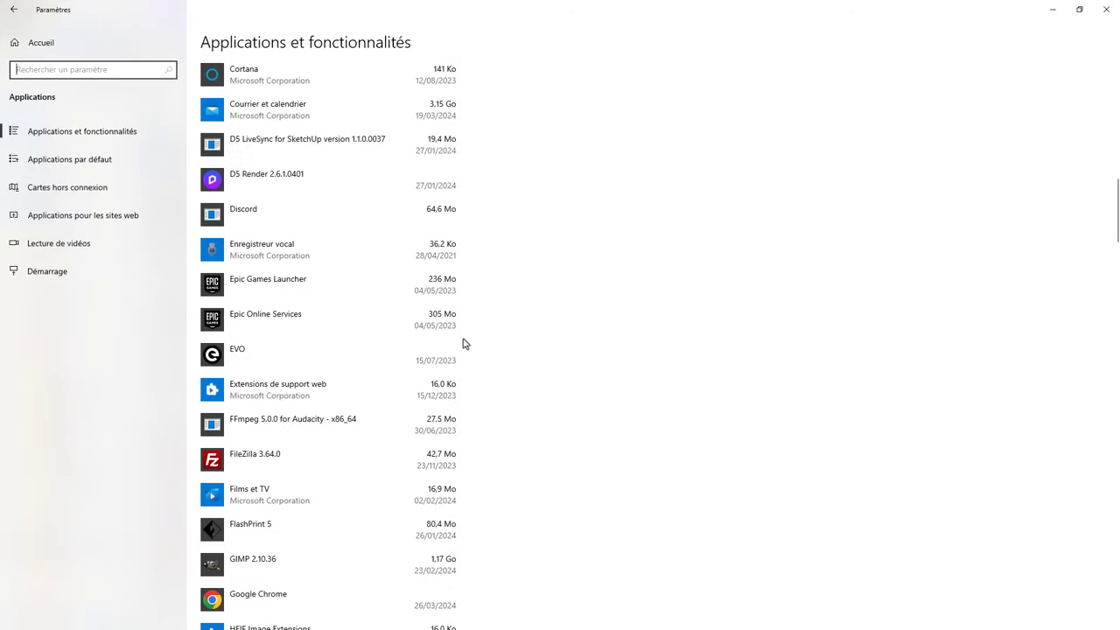
scroll(465, 344, down, 2)
scroll(464, 344, down, 2)
scroll(465, 343, down, 4)
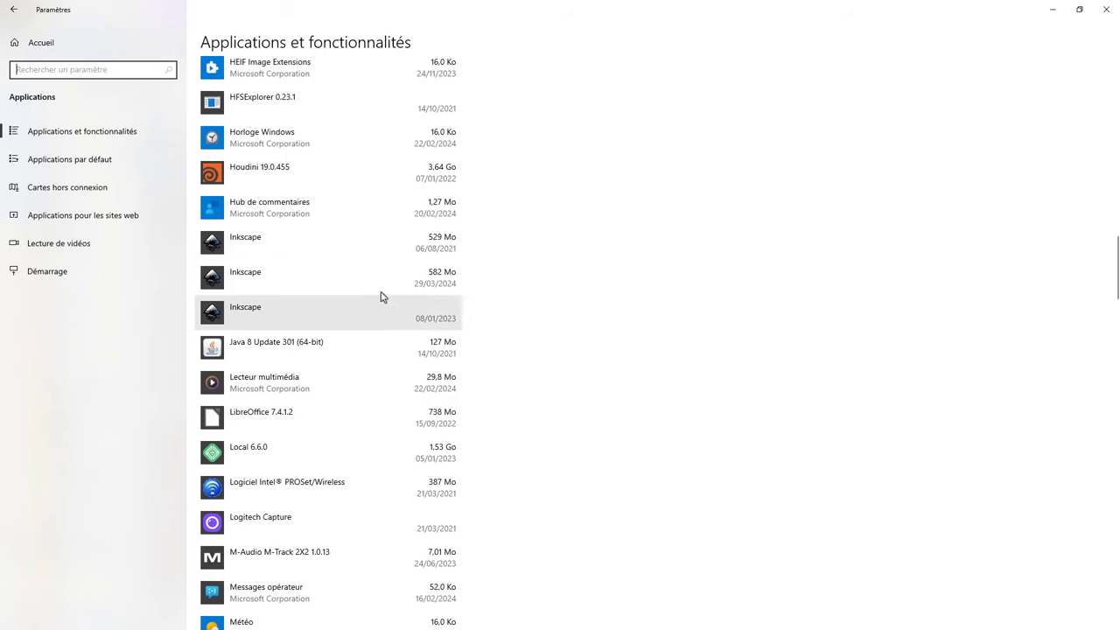
Step: Select the Inkscape 1.1.0 entry and uninstall it, confirming the removal
click(438, 322)
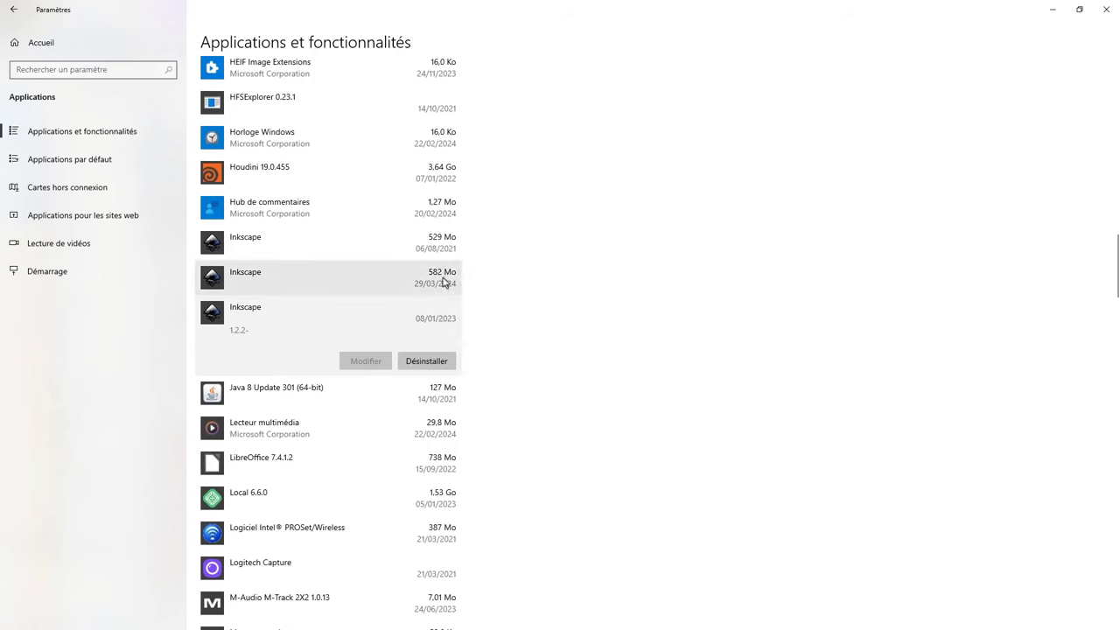
click(443, 281)
click(445, 250)
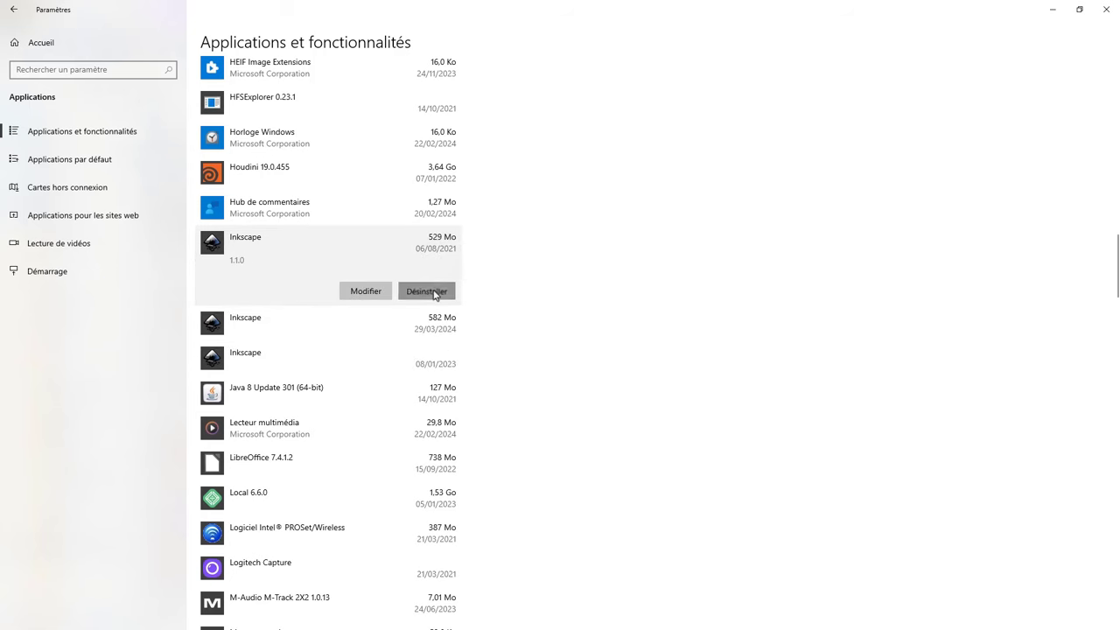
click(434, 291)
click(476, 262)
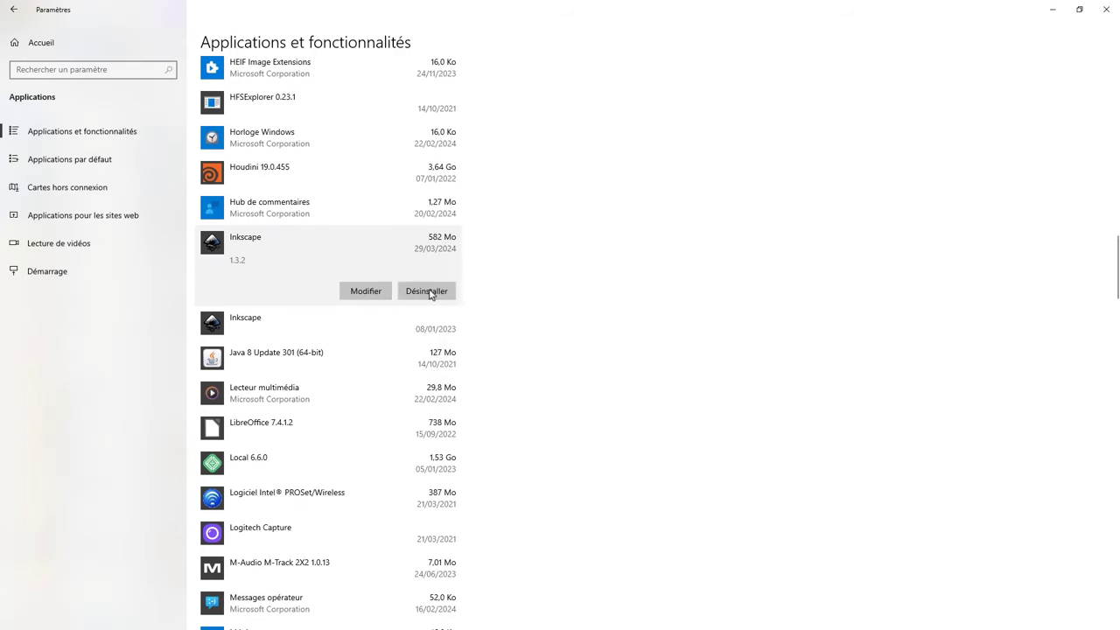
Step: Try uninstalling Inkscape 1.3.2 and dismiss the installer-busy error
click(429, 289)
click(473, 264)
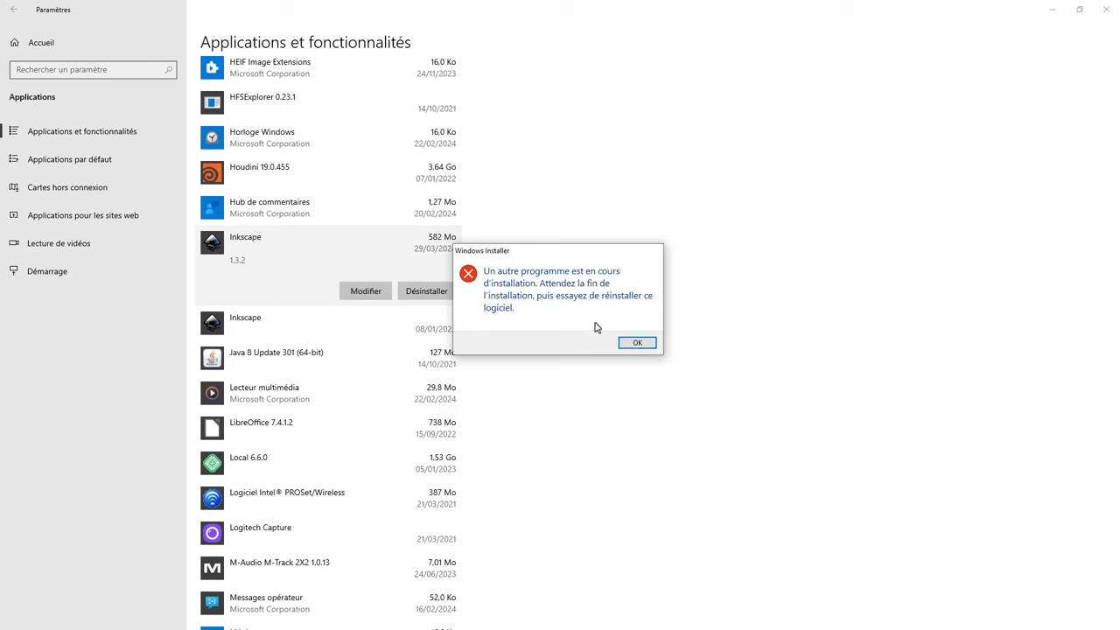
click(636, 344)
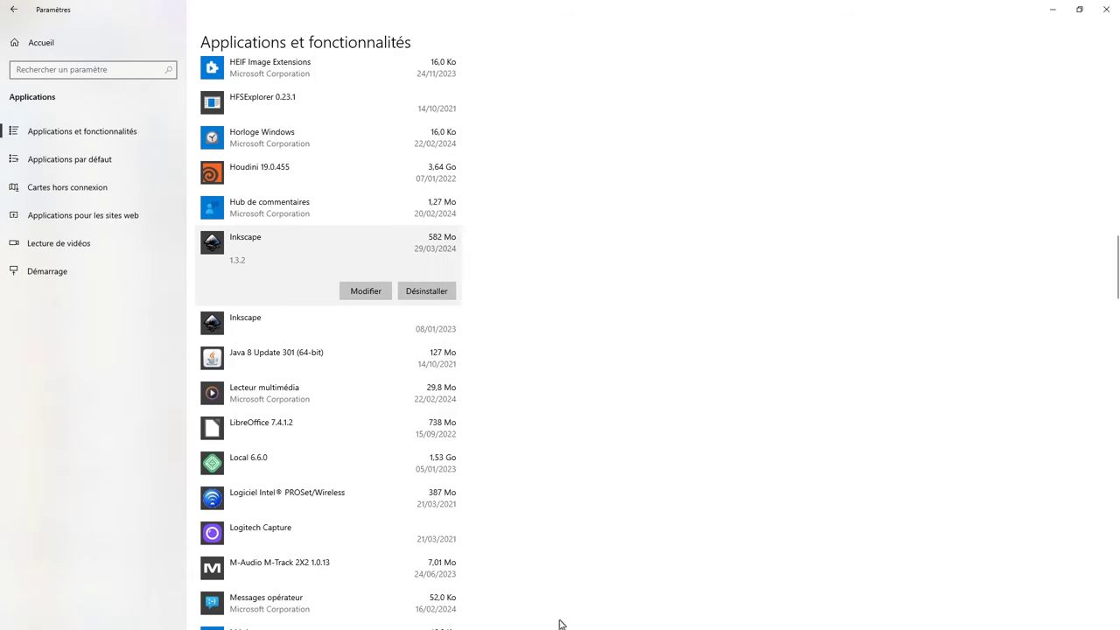
Step: Bring the Inkscape installer progress window forward and move it slightly up-left
key(super)
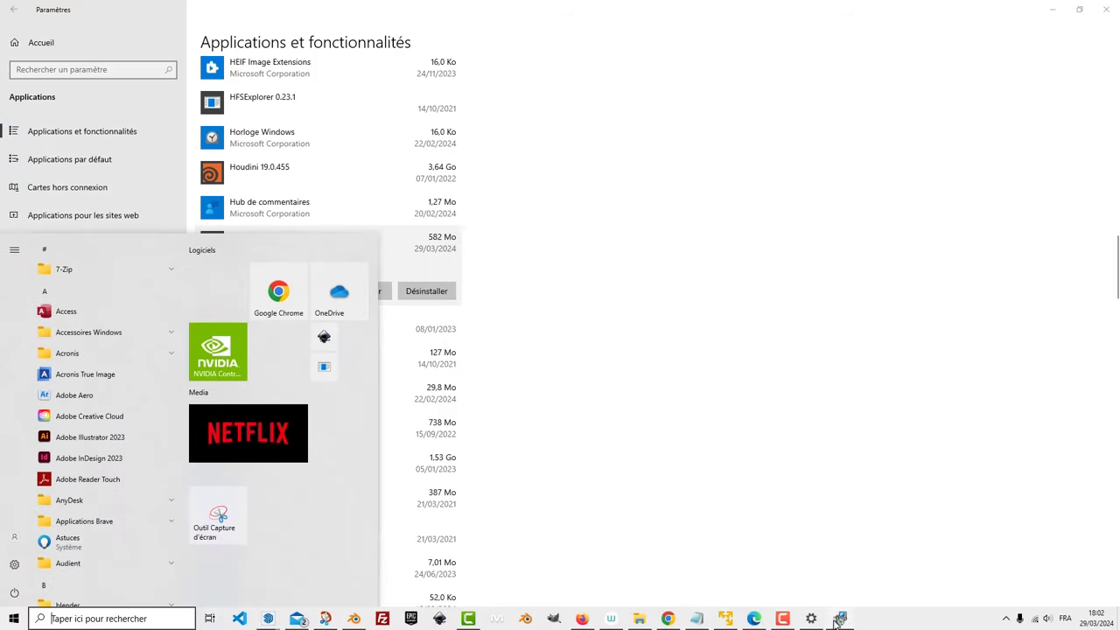
click(840, 619)
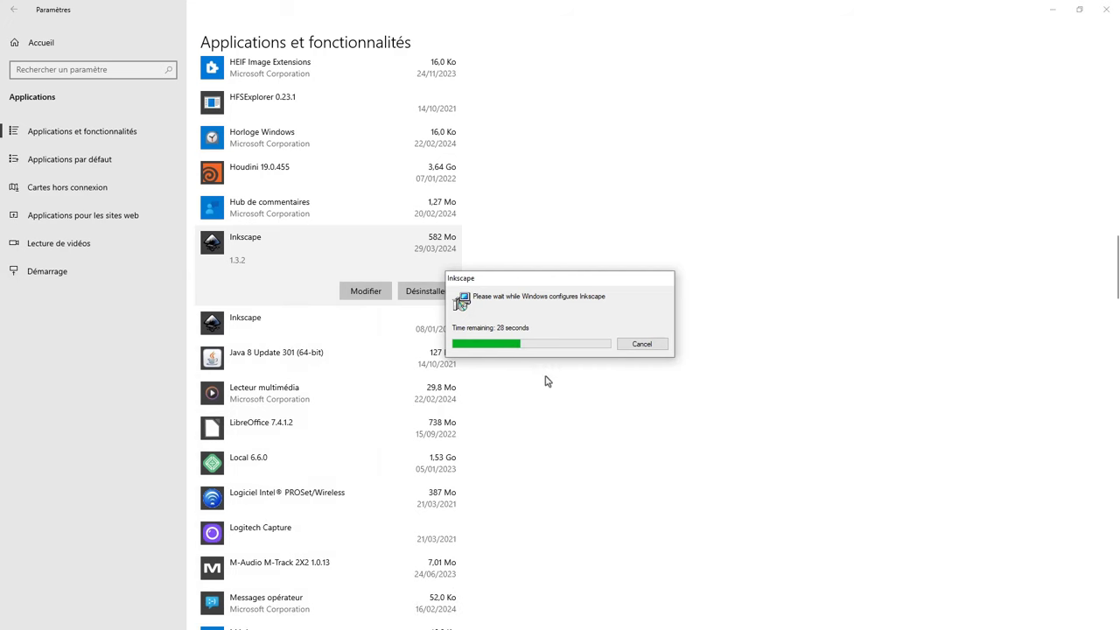
drag(557, 277, 516, 247)
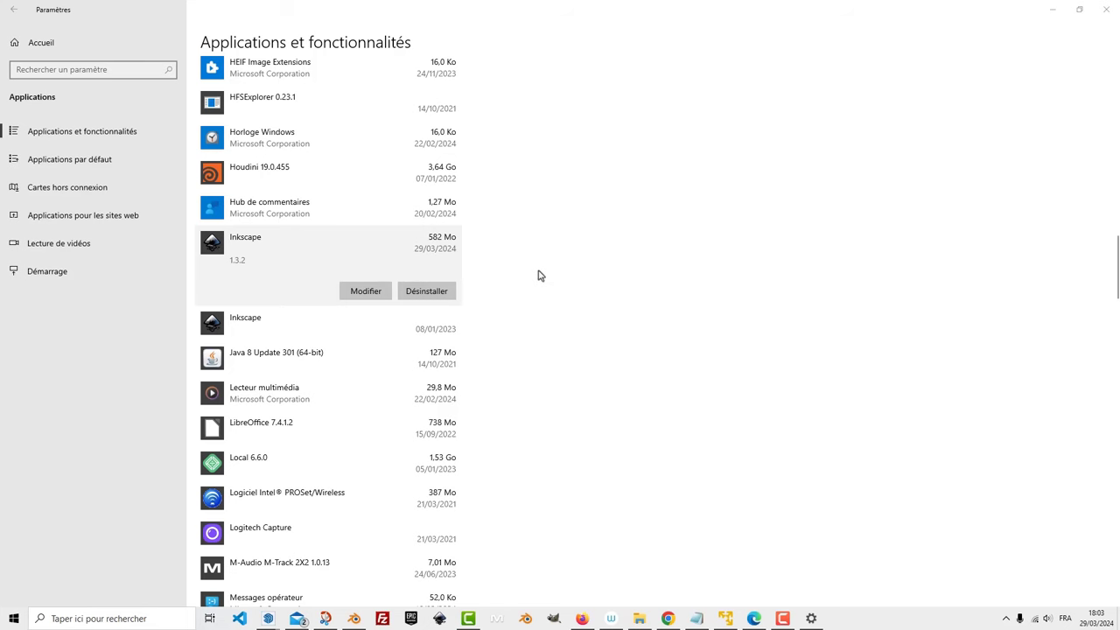
Step: Uninstall Inkscape 1.3.2 from Windows Settings, confirming removal, and wait for Windows Installer to finish
click(419, 295)
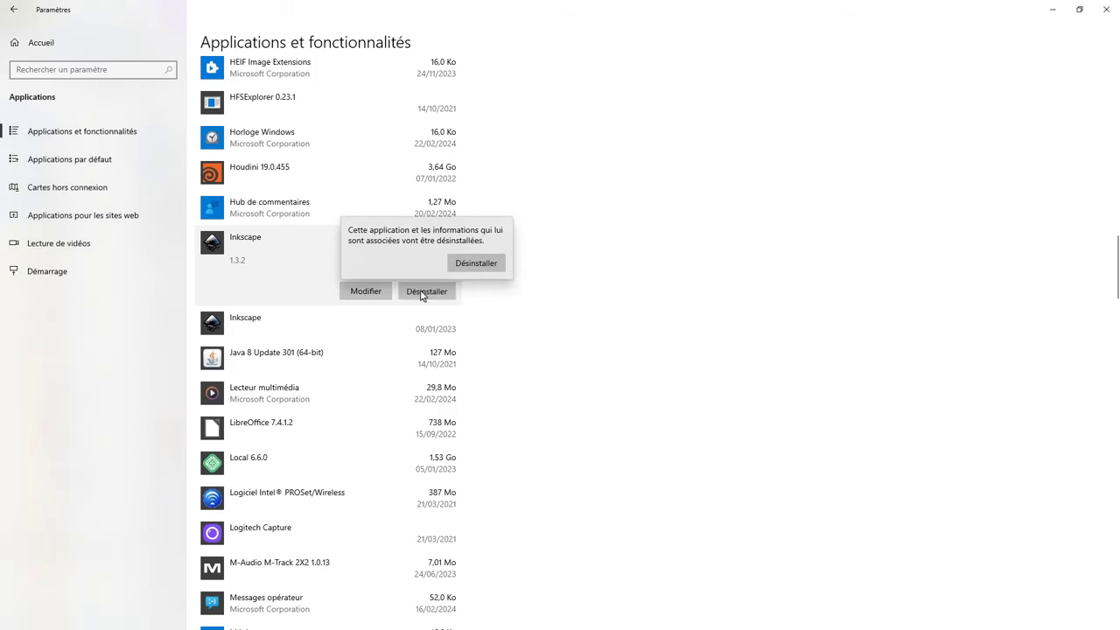
click(475, 263)
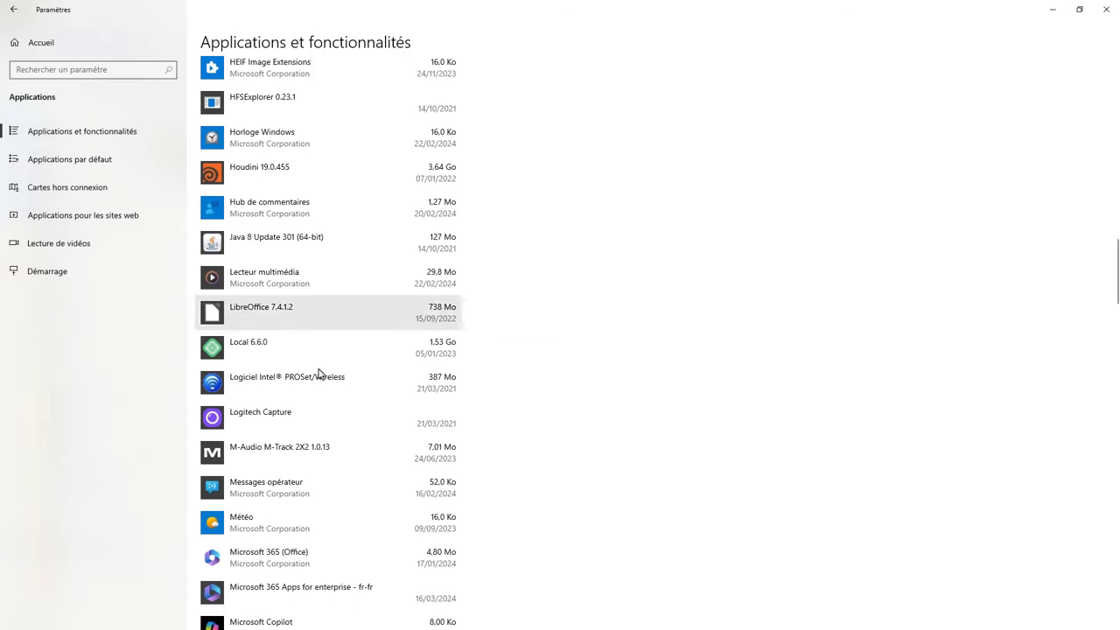
scroll(520, 275, down, 3)
scroll(520, 275, up, 6)
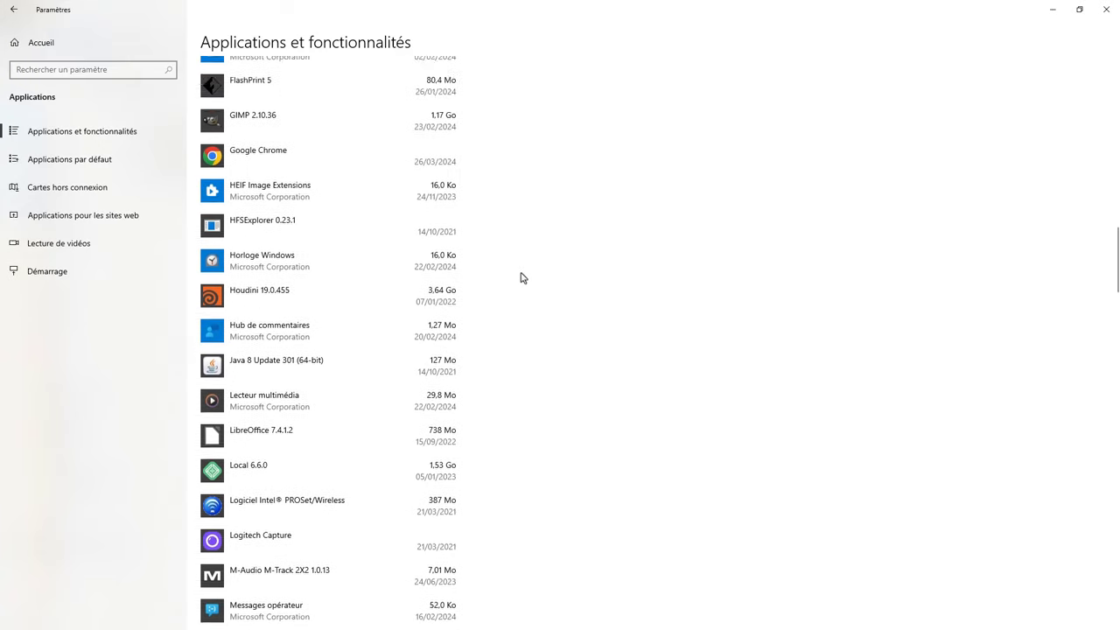
scroll(521, 277, up, 3)
scroll(521, 279, down, 3)
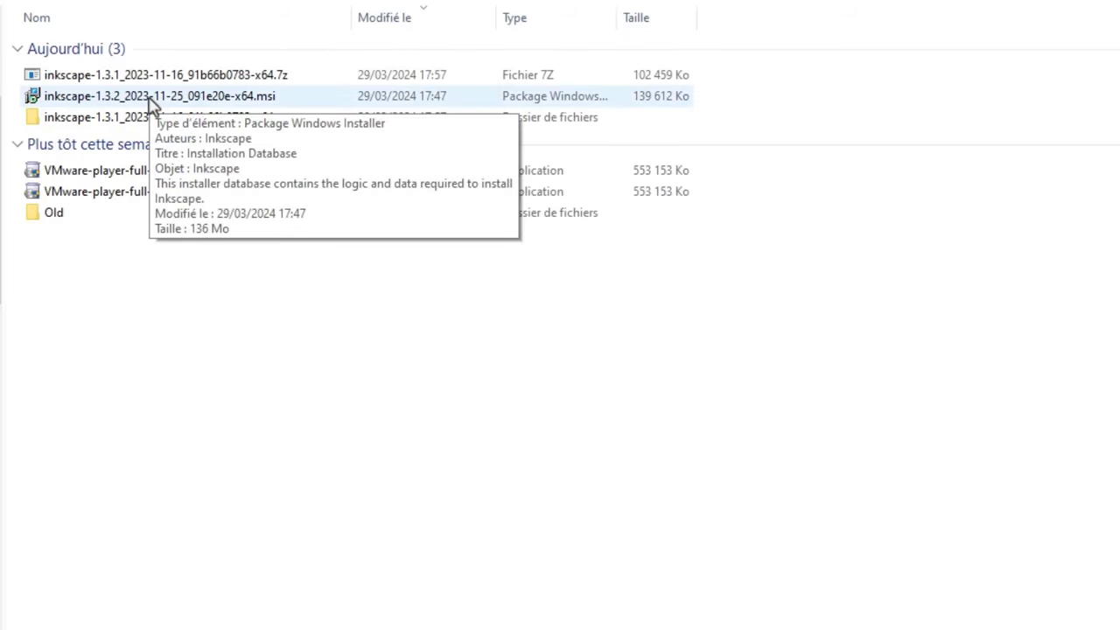
Step: Run inkscape-1.3.2_2023-11-25_091e20e-x64.msi, install with default features and location, then close the wizard
double_click(150, 102)
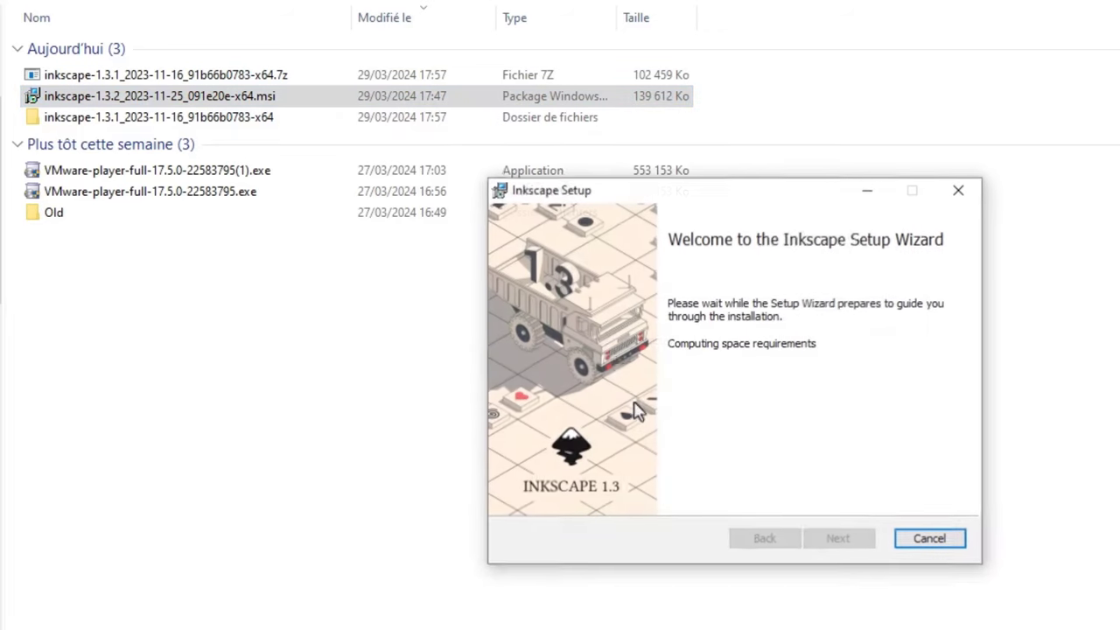
click(840, 545)
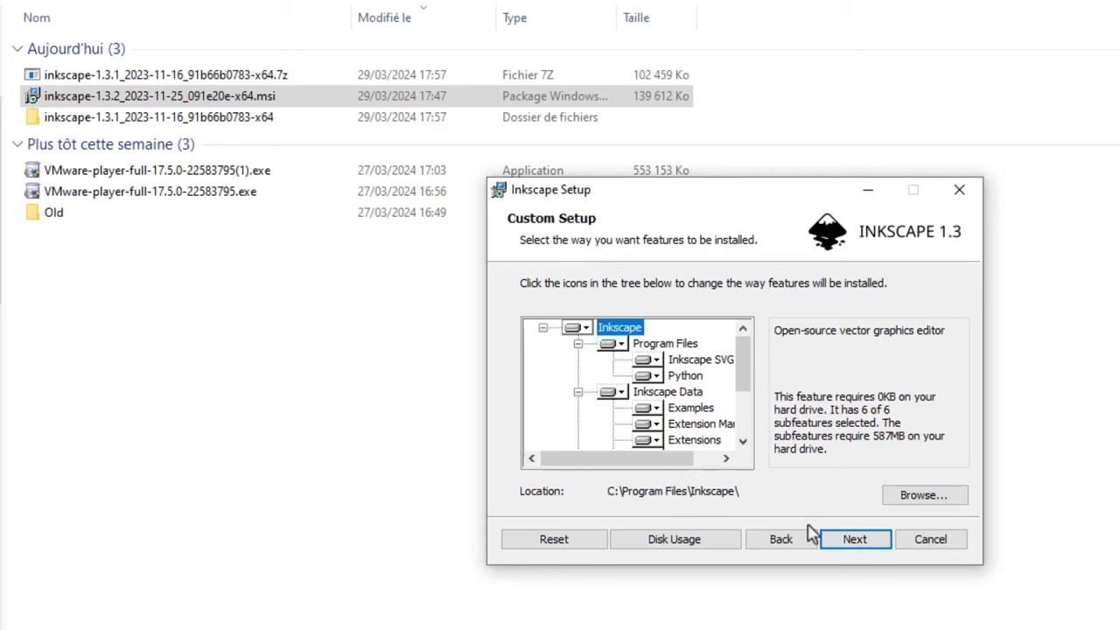
click(853, 537)
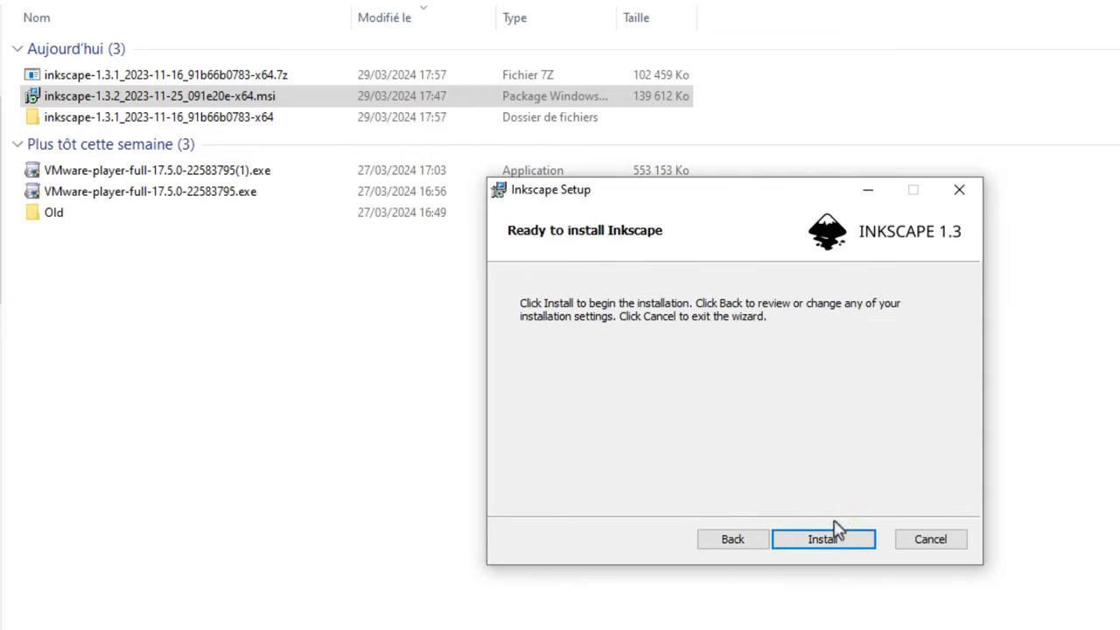
click(836, 541)
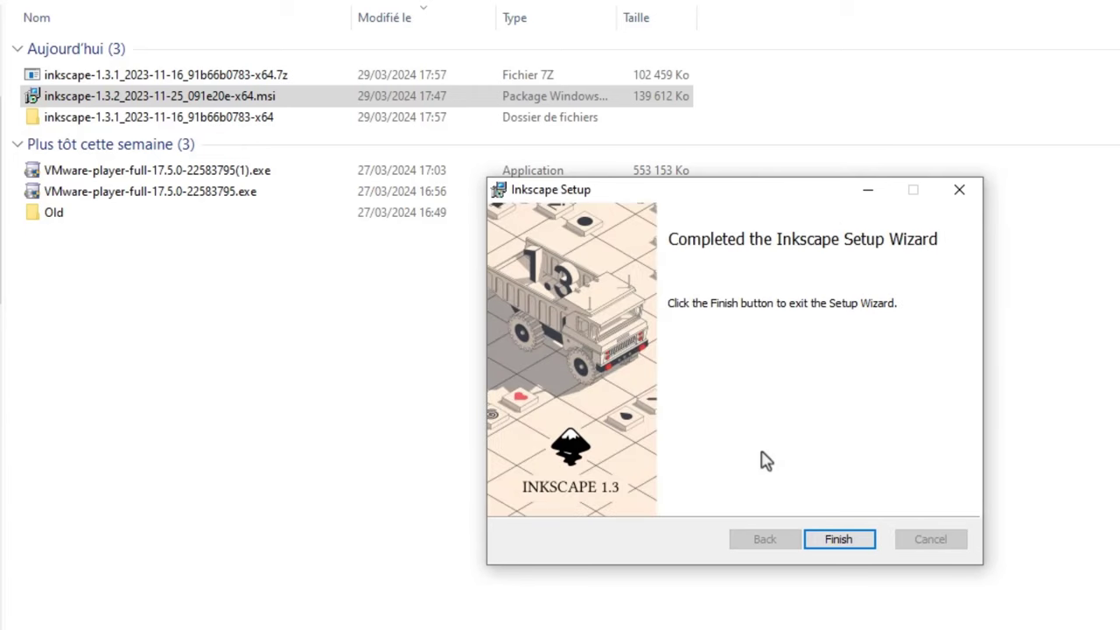
click(838, 540)
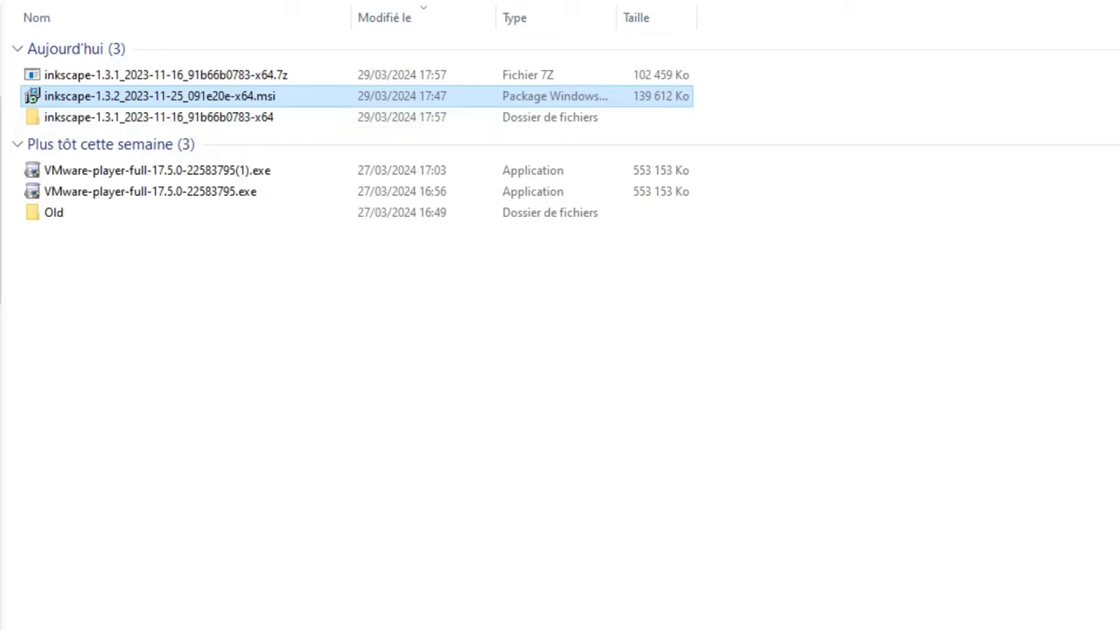
Step: Launch inkscape.exe from C:\Programmes\Inkscape\bin, opening a blank Nouveau document 1
key(alt+Up)
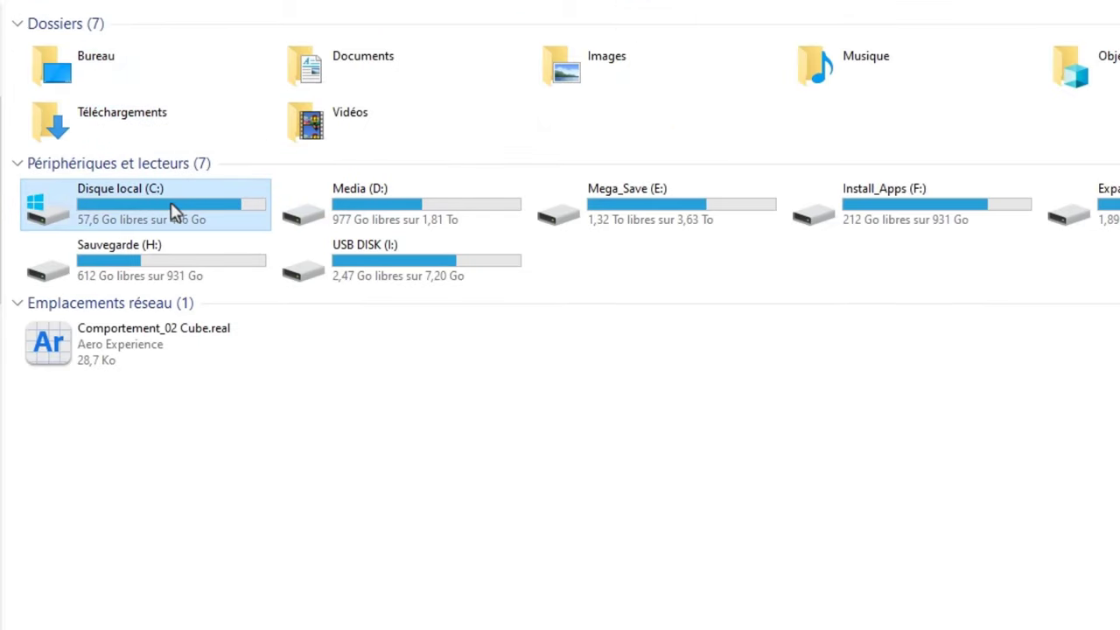
double_click(167, 210)
double_click(98, 198)
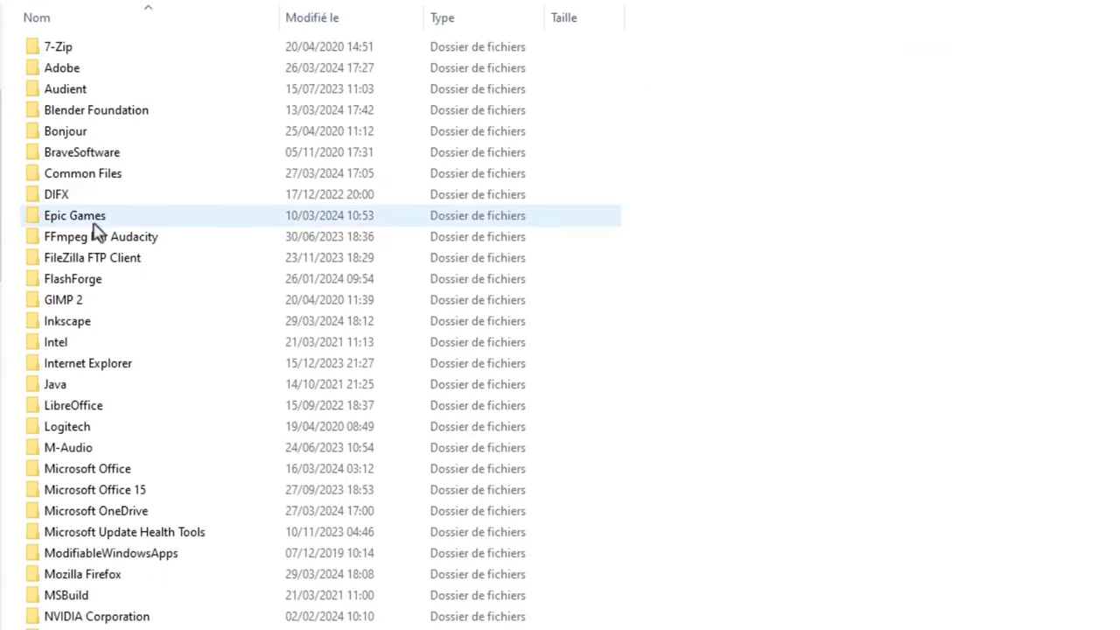
double_click(77, 324)
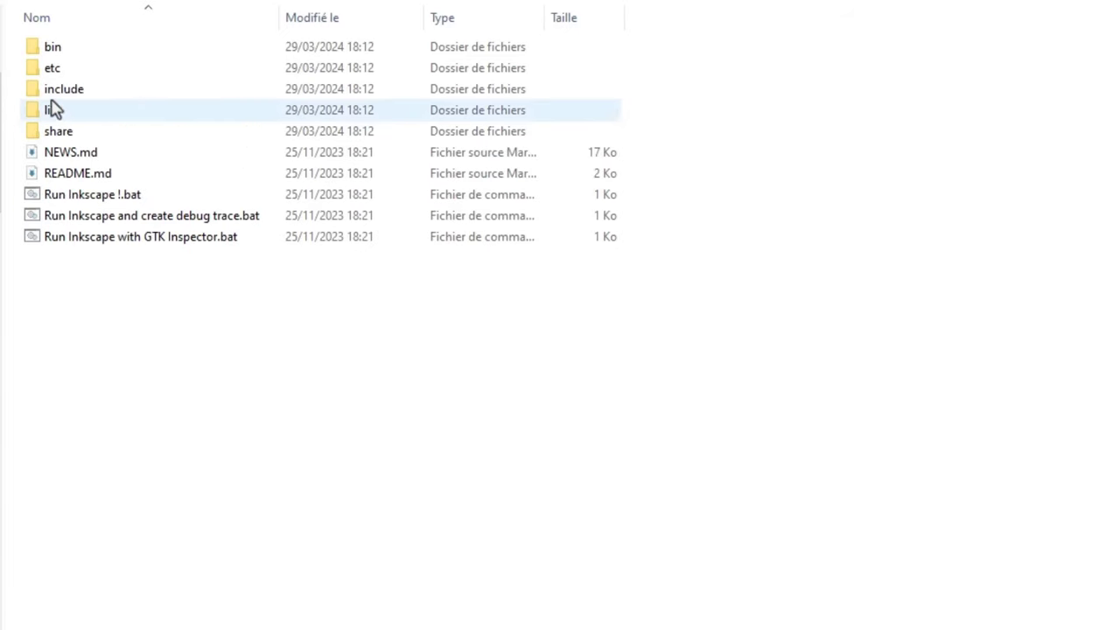
click(51, 49)
double_click(50, 49)
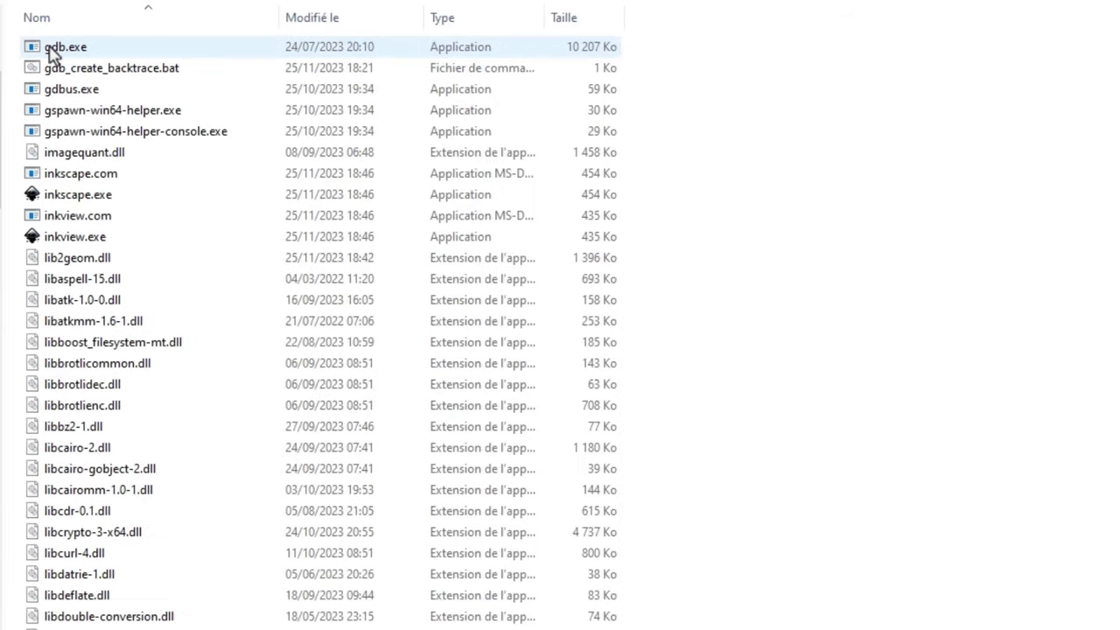
double_click(79, 194)
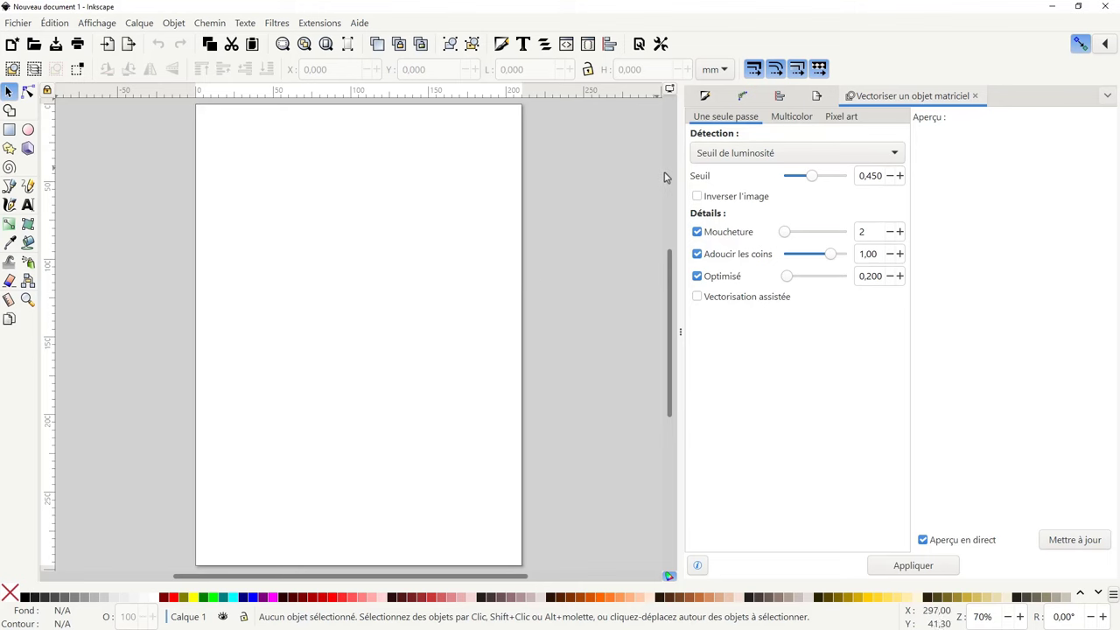
Step: Widen the canvas beside the trace panel and check About Inkscape shows version 1.3.2 (091e20e, 2023-11-25)
drag(679, 180, 801, 180)
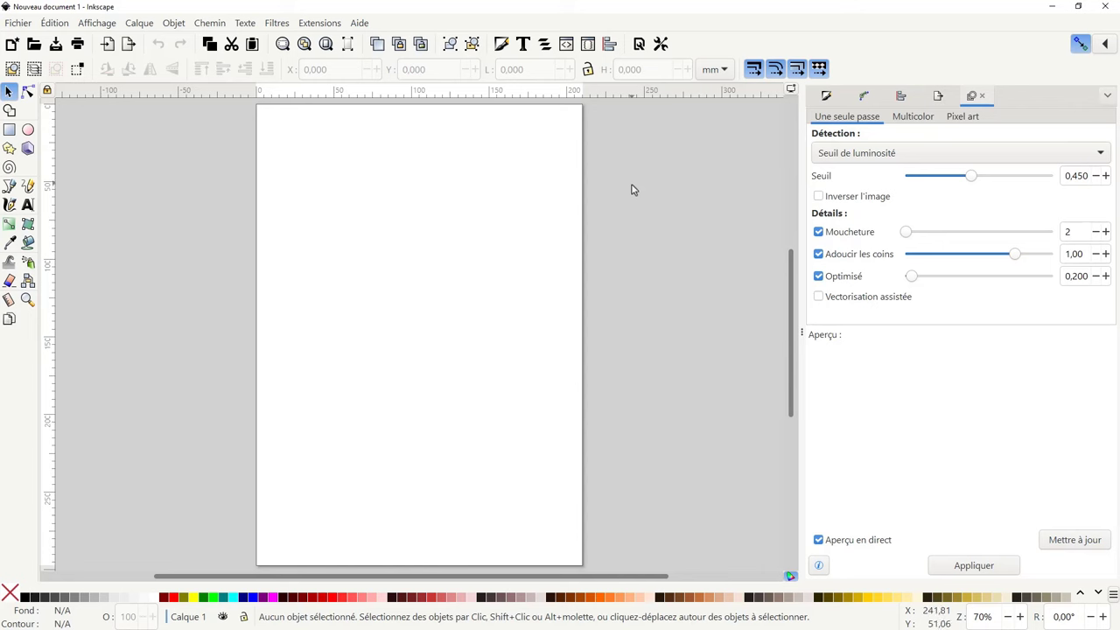
click(360, 25)
click(391, 261)
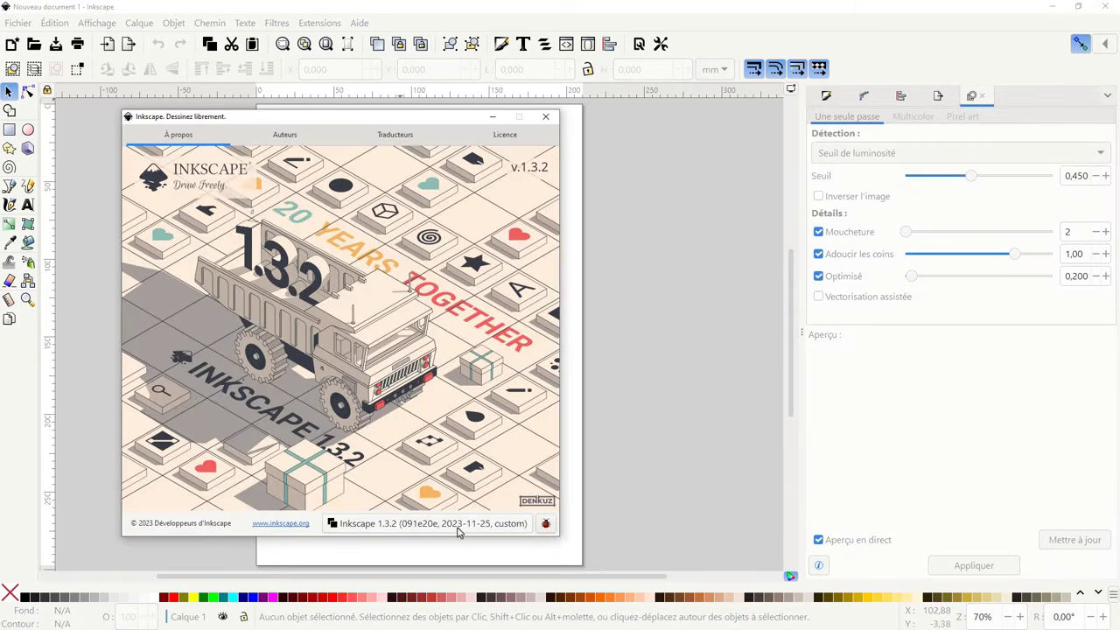
click(545, 116)
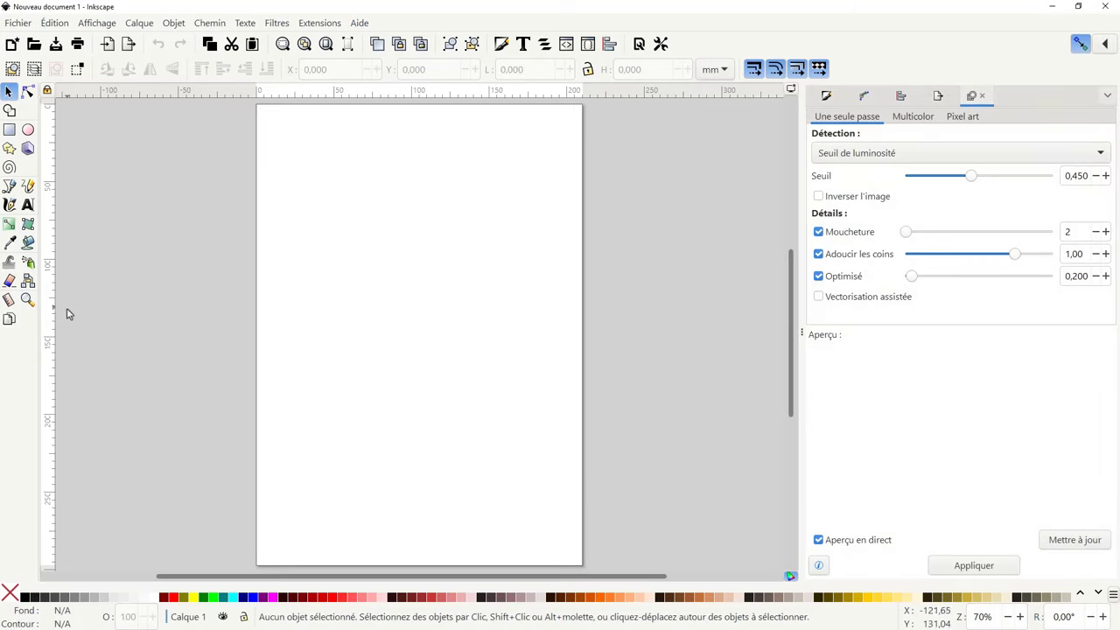
mouse_move(42, 295)
mouse_down()
mouse_move(75, 296)
mouse_move(42, 296)
mouse_up()
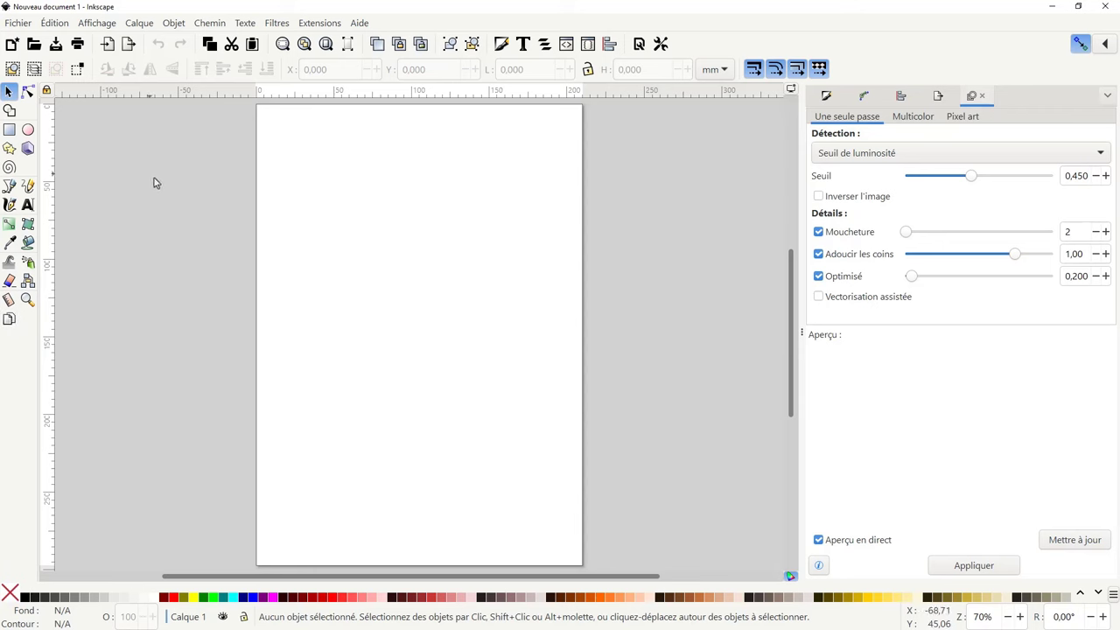
click(210, 23)
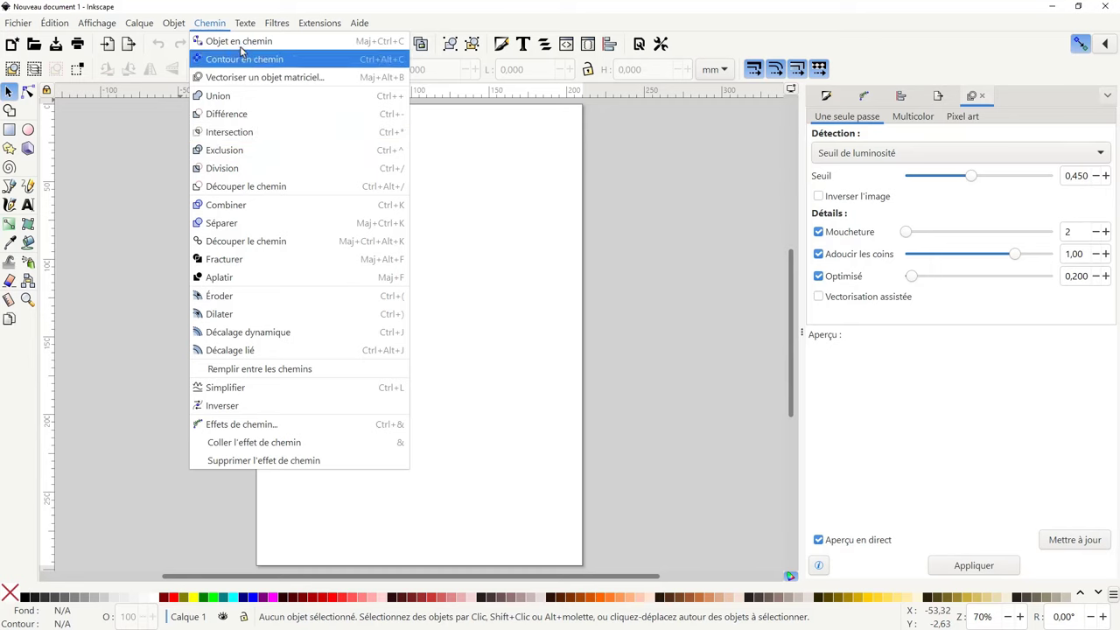
mouse_move(17, 22)
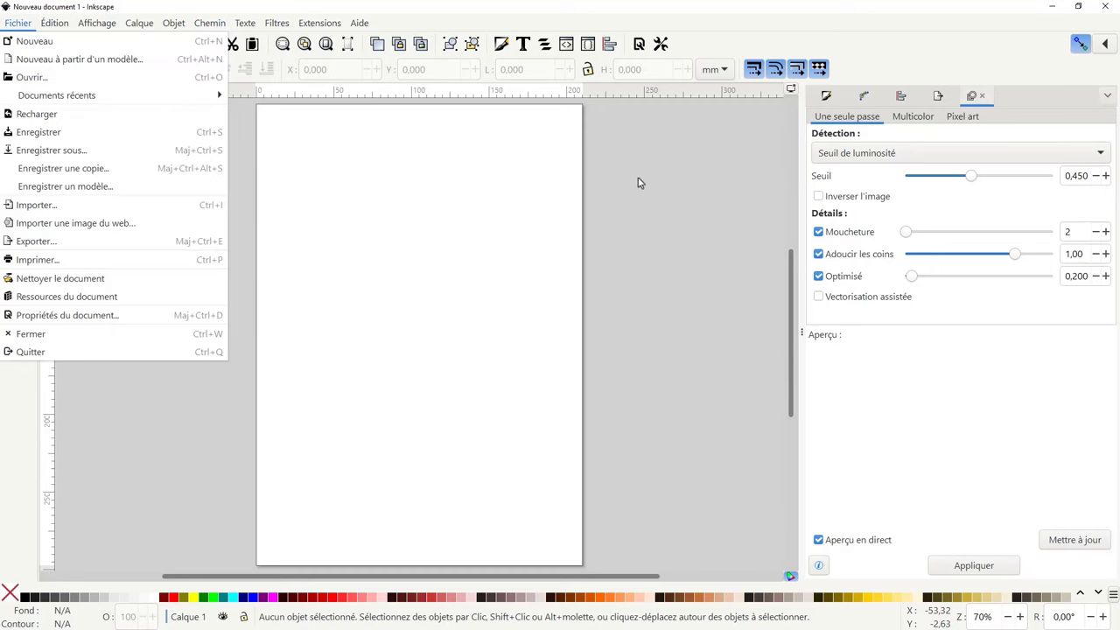
click(625, 168)
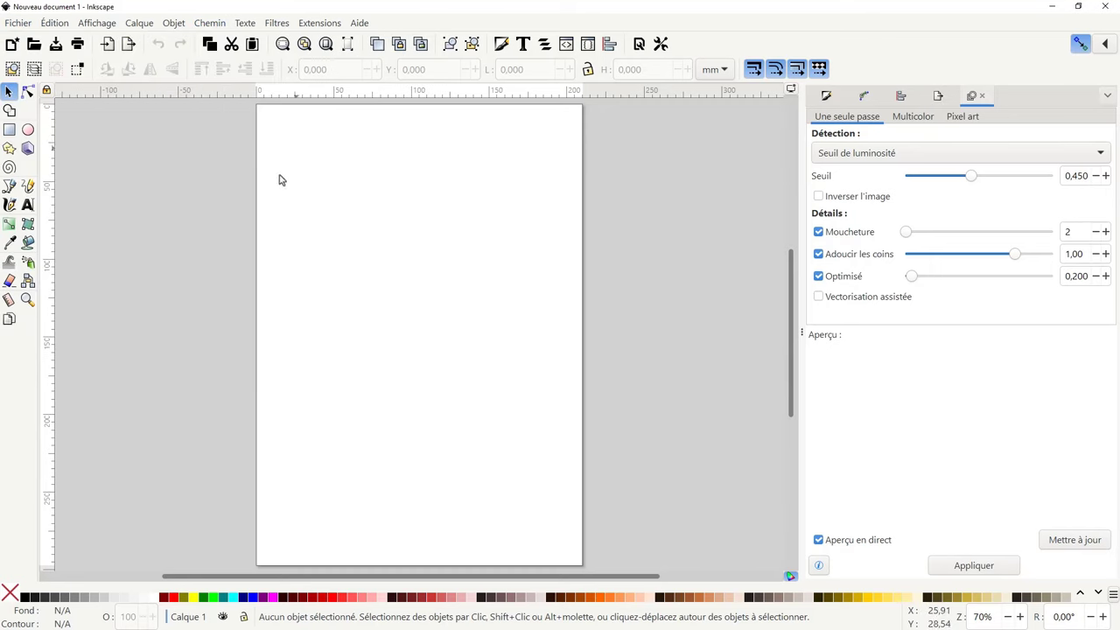